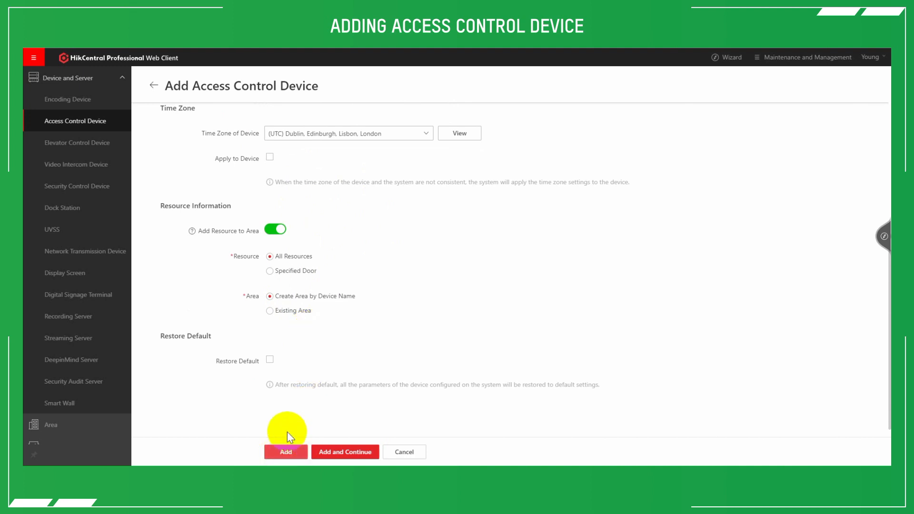
# - Leave the access control device form and open a blank Add Person form through the Access Control Wizard
pyautogui.click(151, 88)
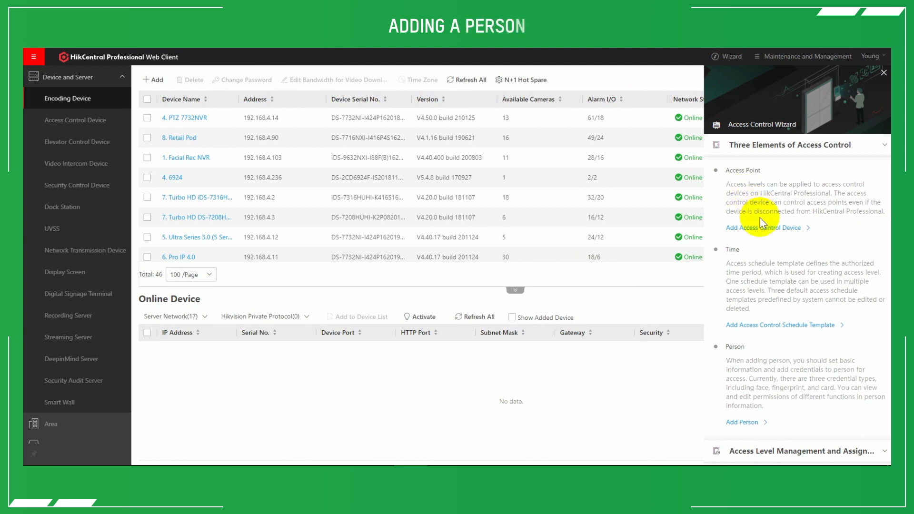
pyautogui.scroll(-3, 765, 234)
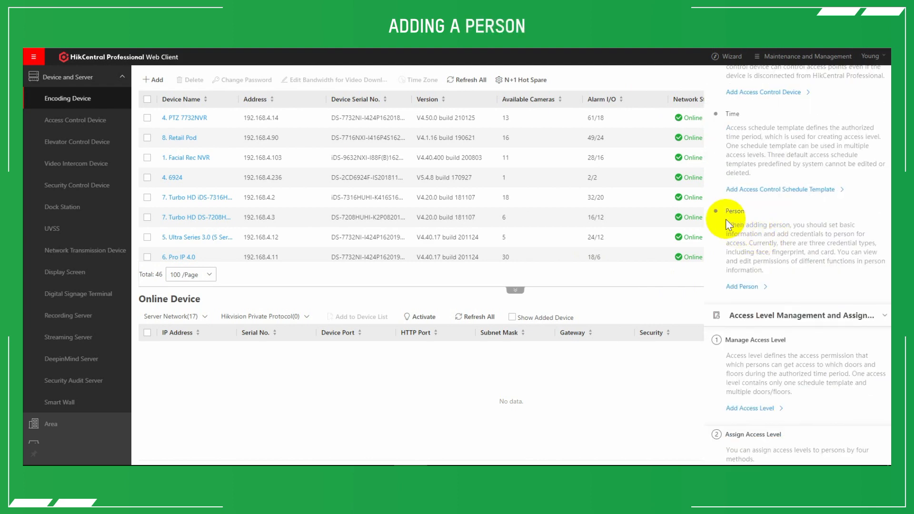
pyautogui.click(742, 286)
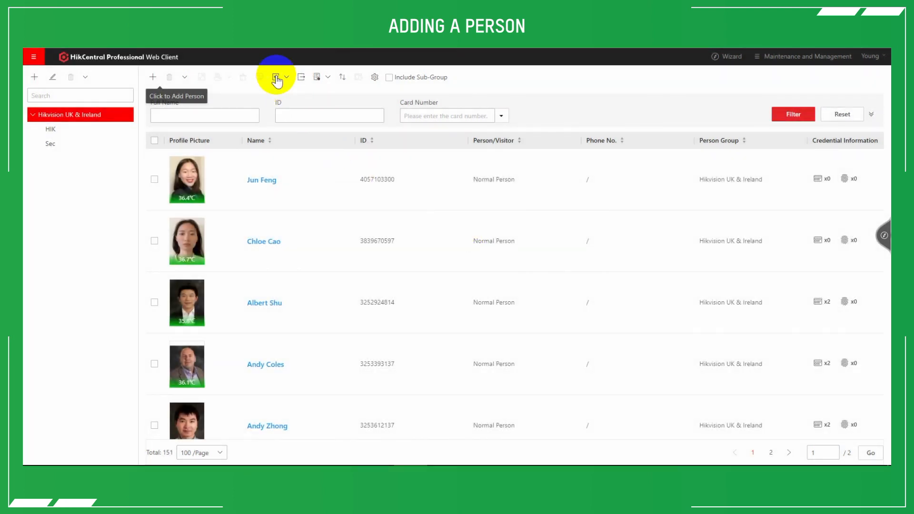
pyautogui.click(277, 80)
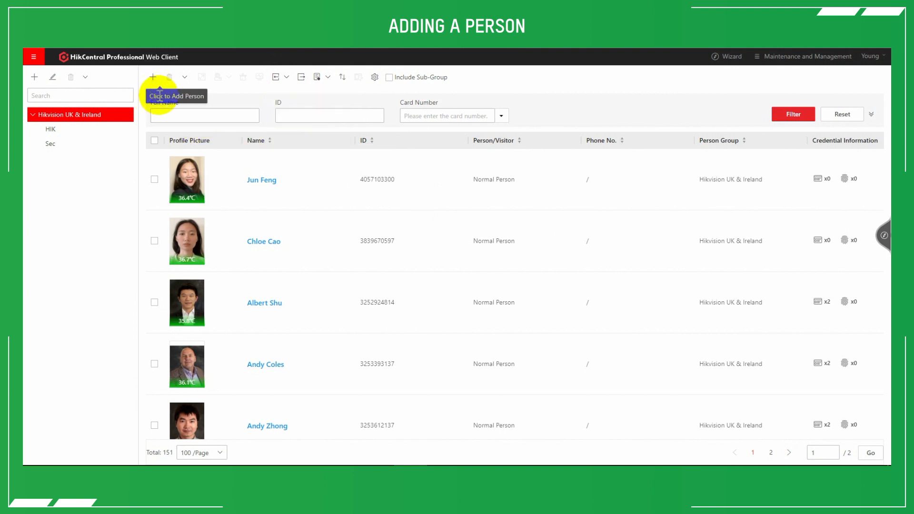
pyautogui.click(152, 78)
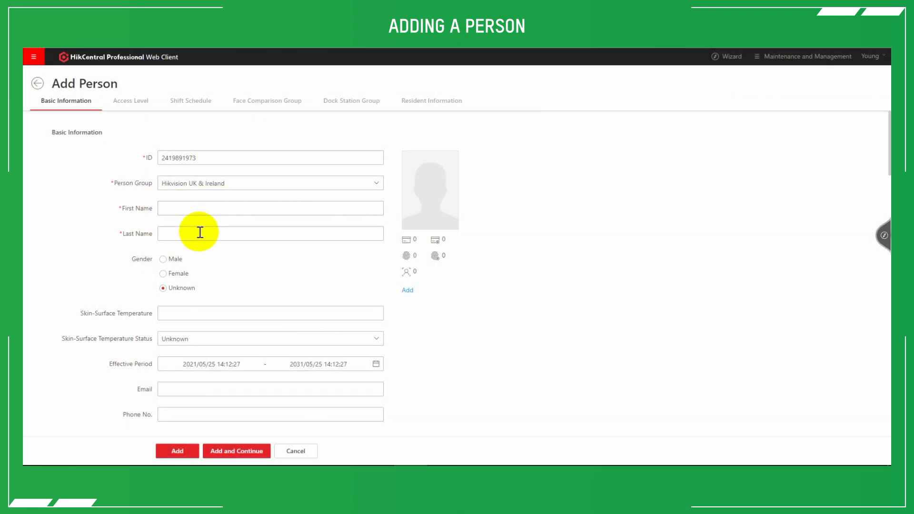
# - Examine the required first and last name fields and the profile picture area of the new person form
pyautogui.click(170, 230)
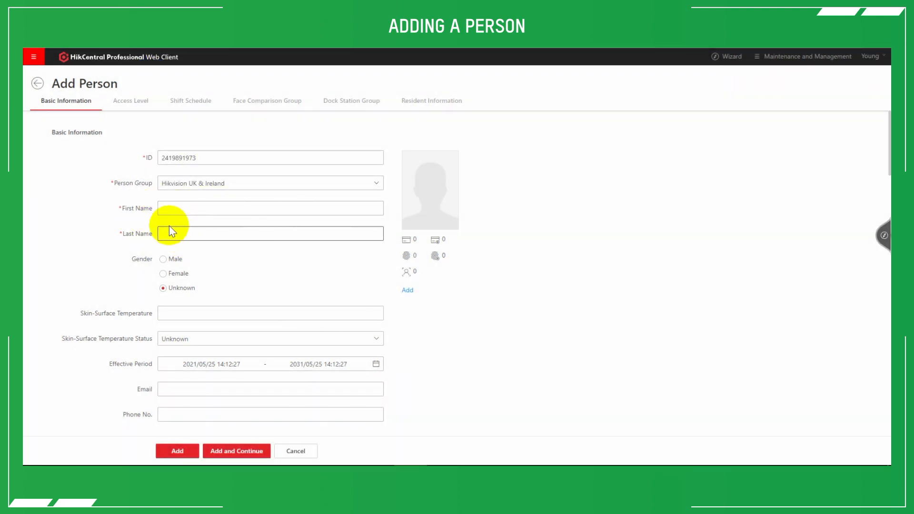
pyautogui.click(169, 210)
pyautogui.click(180, 233)
pyautogui.click(238, 256)
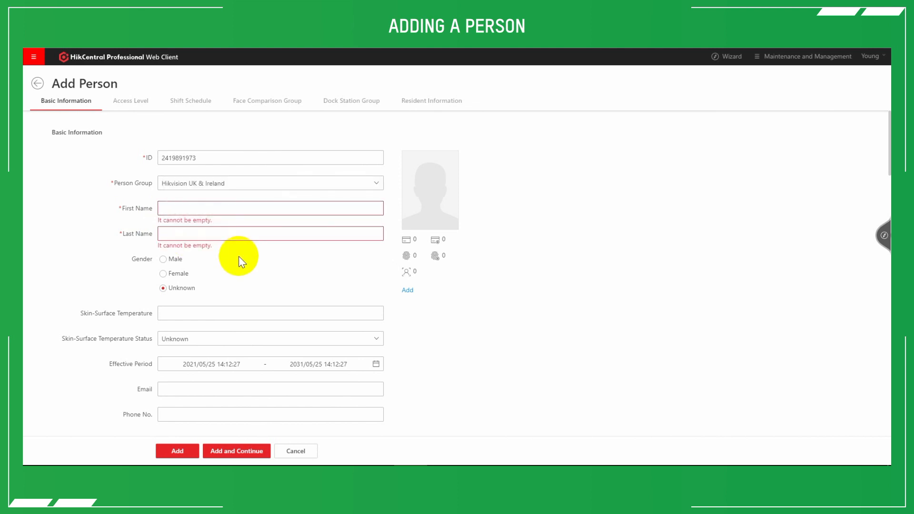
pyautogui.moveTo(417, 182)
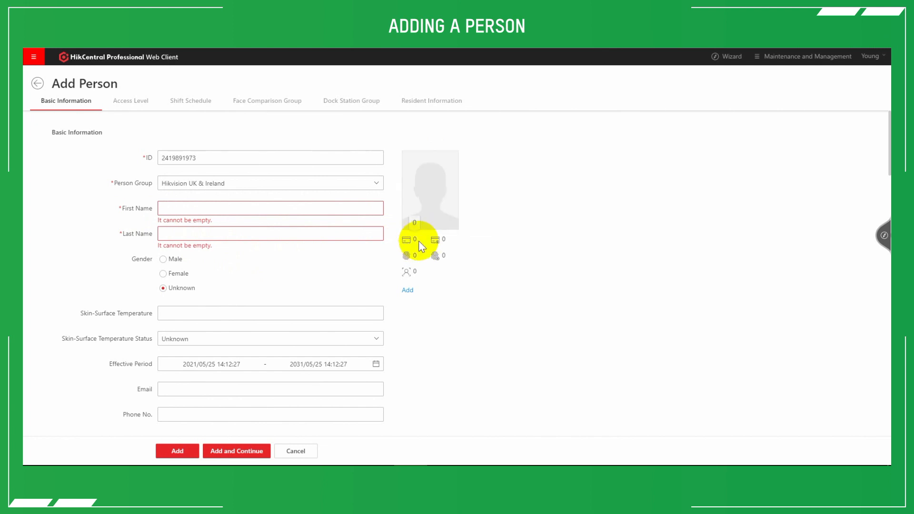
# - Start a card credential for the person and choose Card Reader issuing mode with the Temperature MinMoe door
pyautogui.click(405, 292)
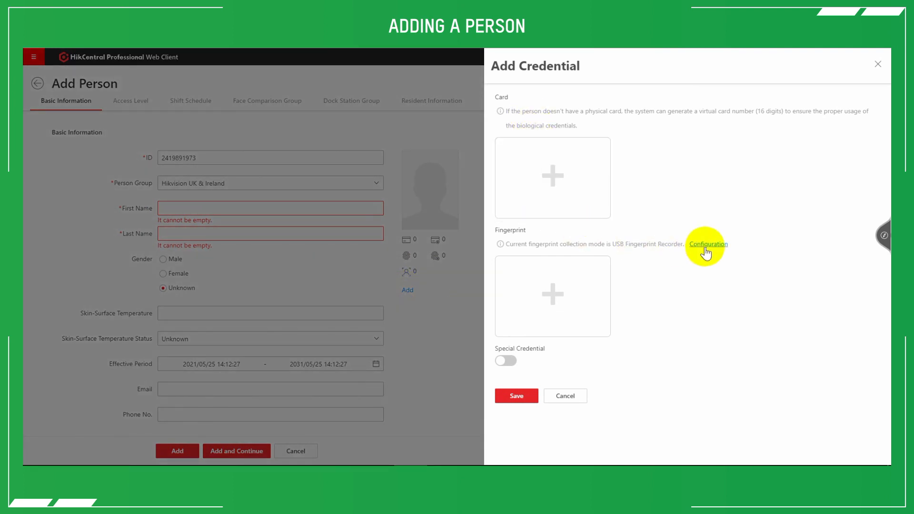
pyautogui.click(567, 175)
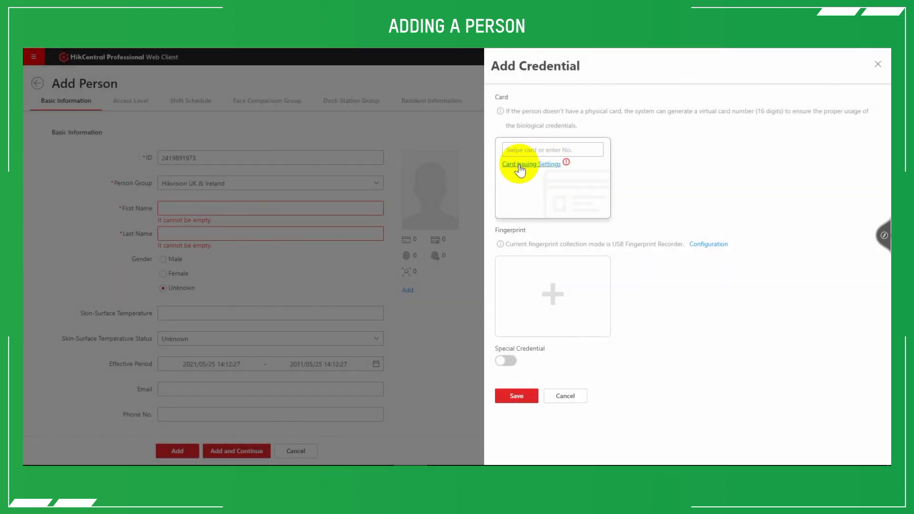
pyautogui.click(521, 164)
pyautogui.click(605, 105)
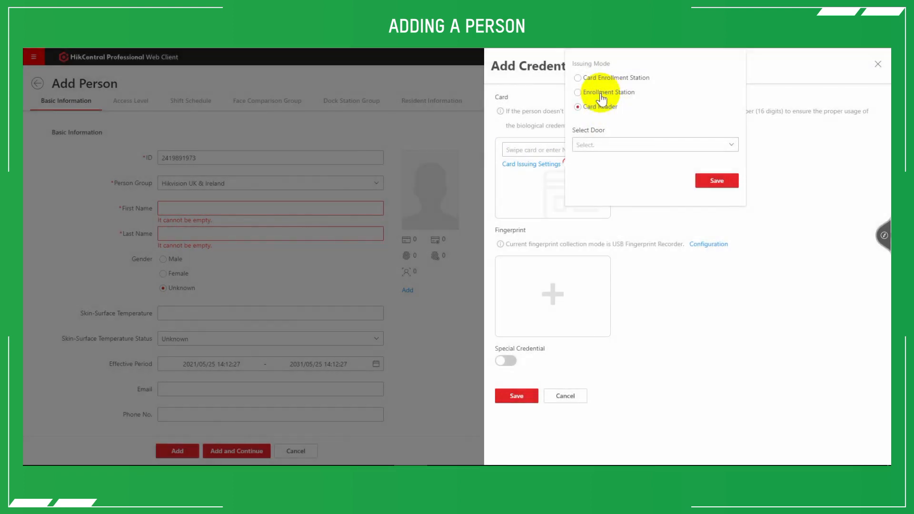
pyautogui.click(621, 146)
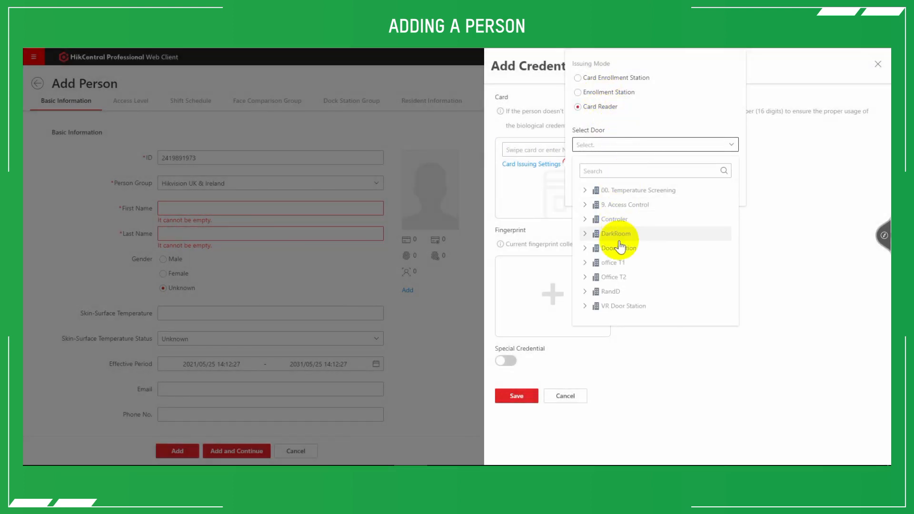
pyautogui.click(585, 193)
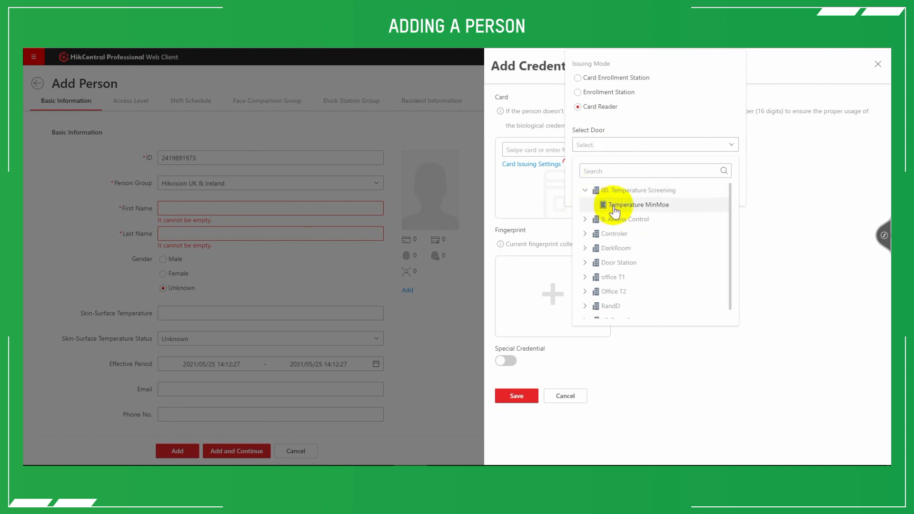
pyautogui.click(611, 205)
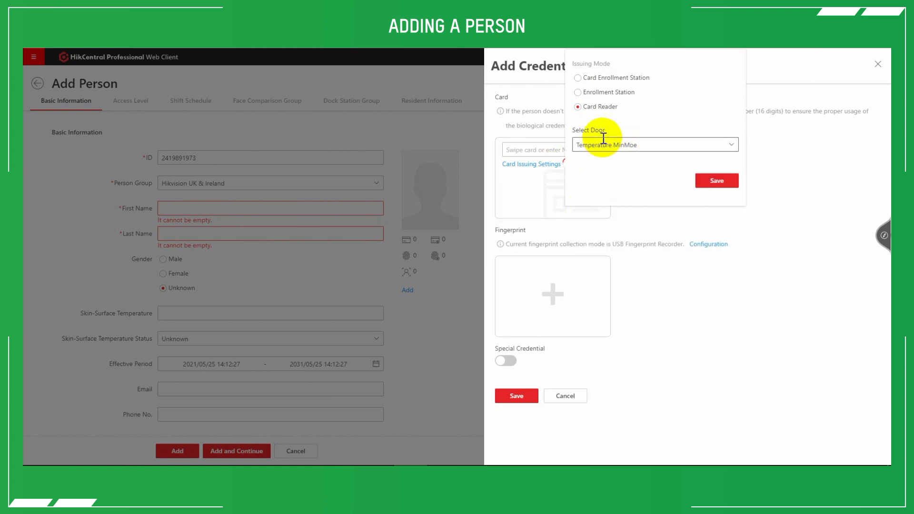
# - View the Card Enrollment Station issuing options and the available fingerprint issuing modes, leaving both without saving
pyautogui.click(581, 79)
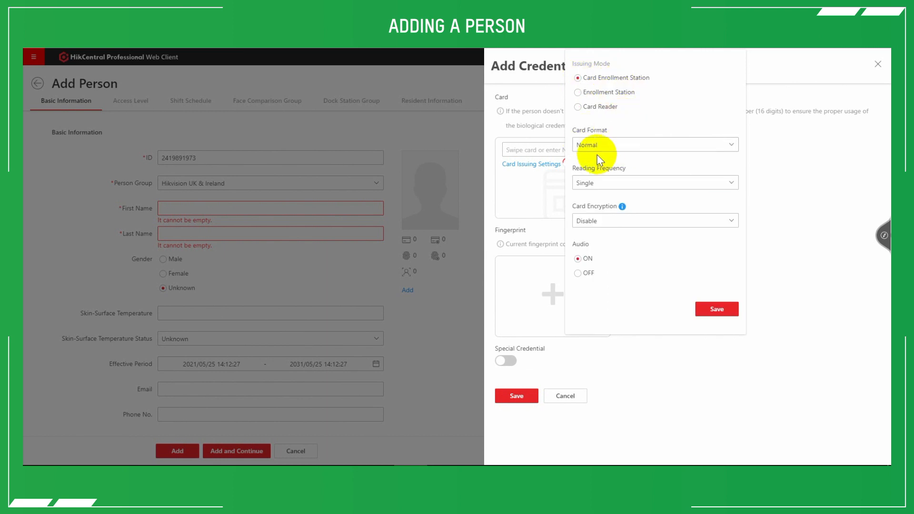
pyautogui.click(517, 119)
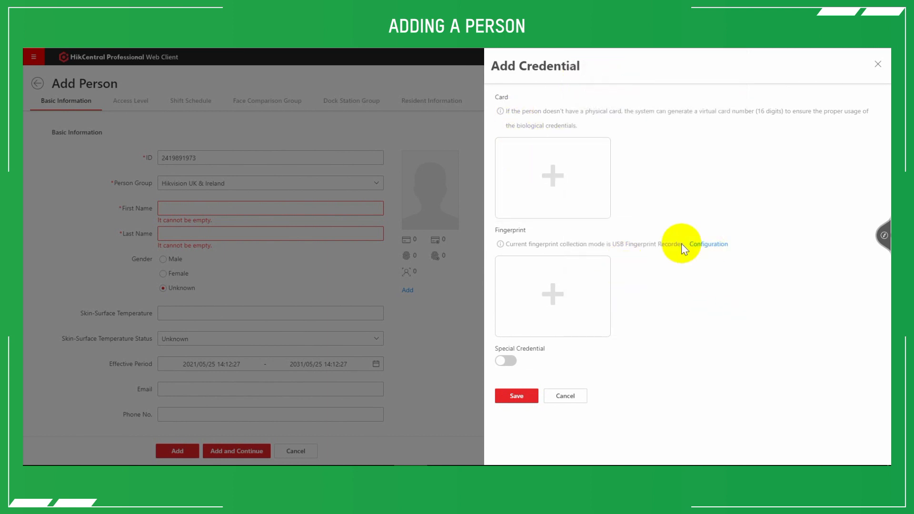
pyautogui.click(715, 245)
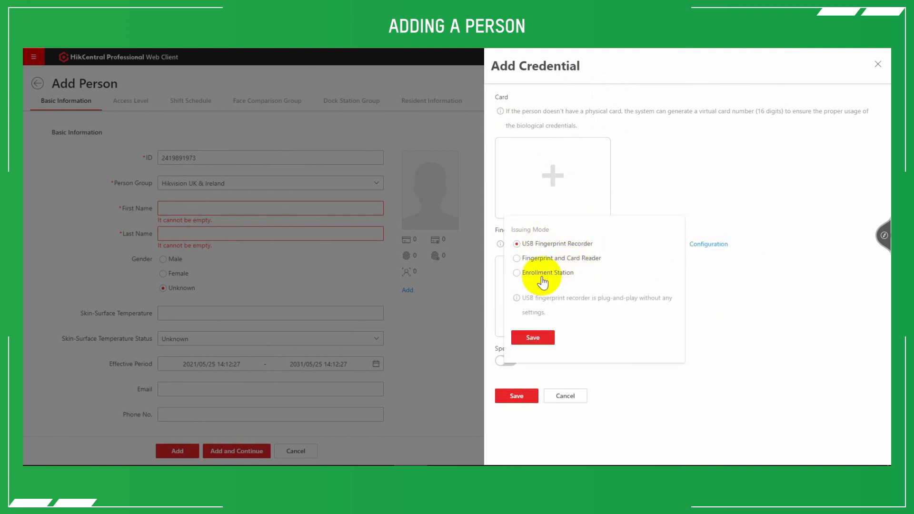
pyautogui.click(738, 264)
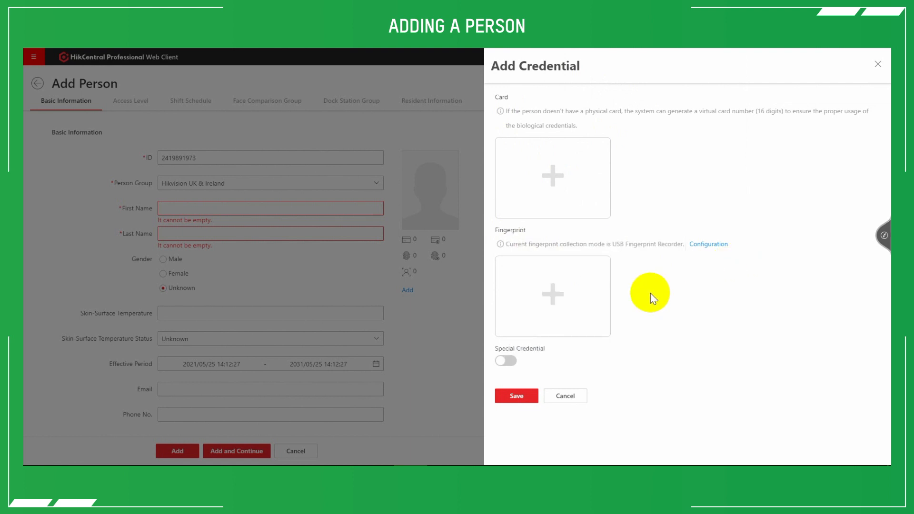
# - Enable Special Credential to view its card and fingerprint entries, disable it again, and close the credential settings
pyautogui.click(505, 366)
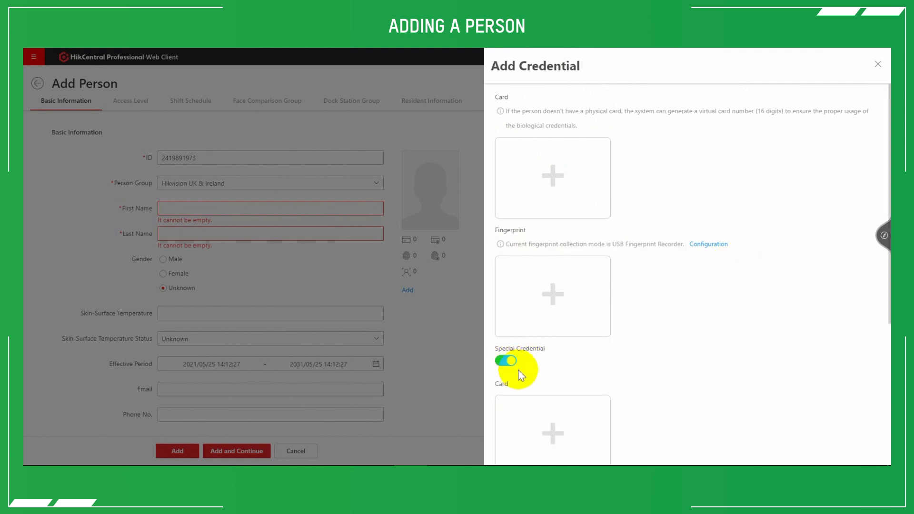
pyautogui.scroll(-4, 519, 370)
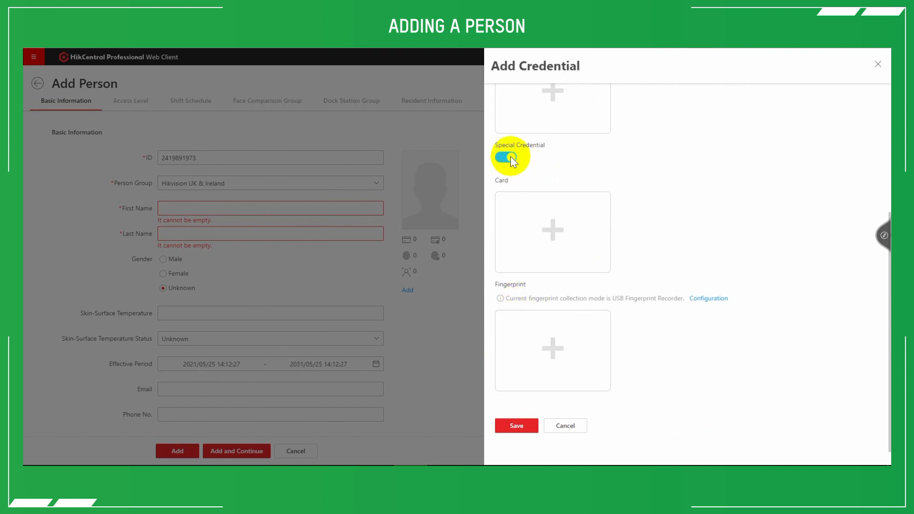
pyautogui.click(512, 160)
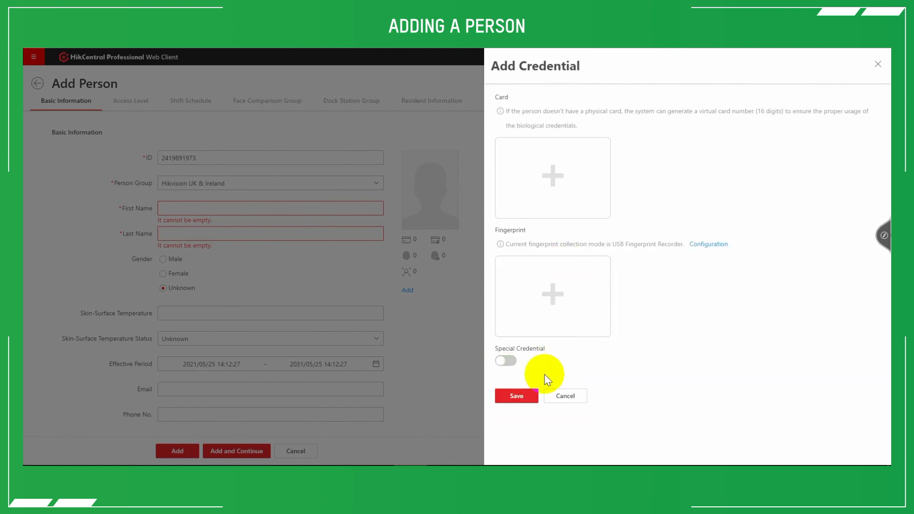
pyautogui.click(431, 372)
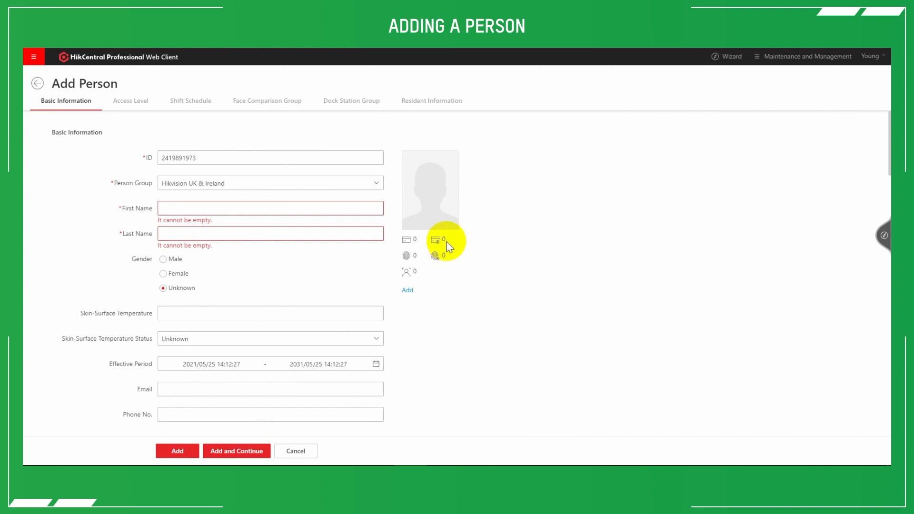
# - Review the remaining basic information fields and the Access Level section, and leave the person form without adding anyone
pyautogui.scroll(-2, 446, 252)
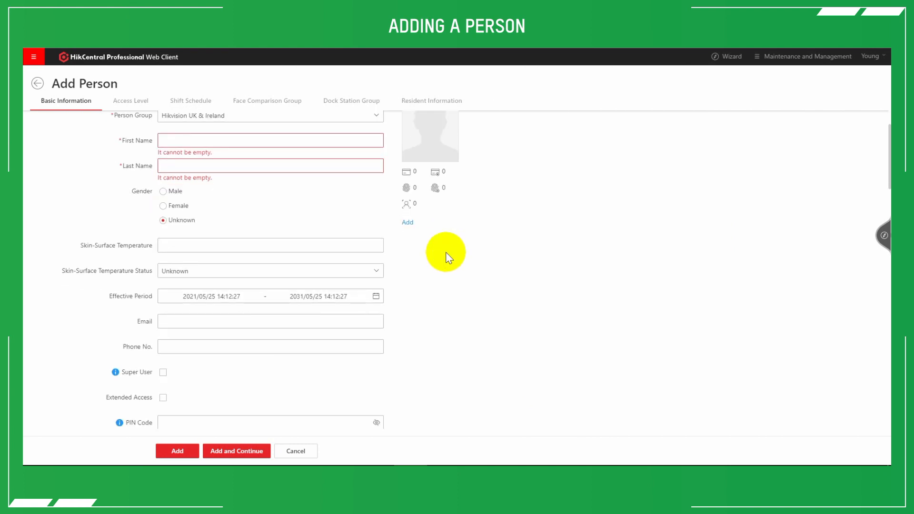
pyautogui.scroll(-2, 285, 332)
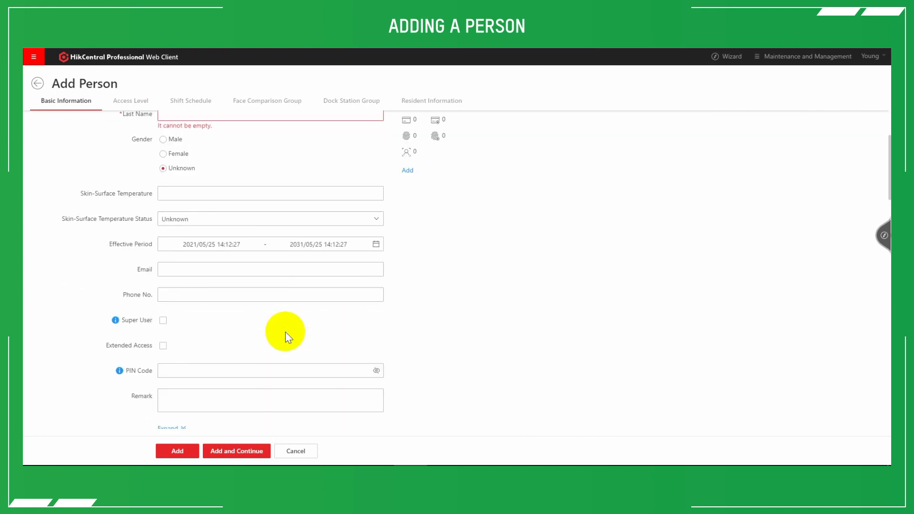
pyautogui.scroll(-3, 284, 333)
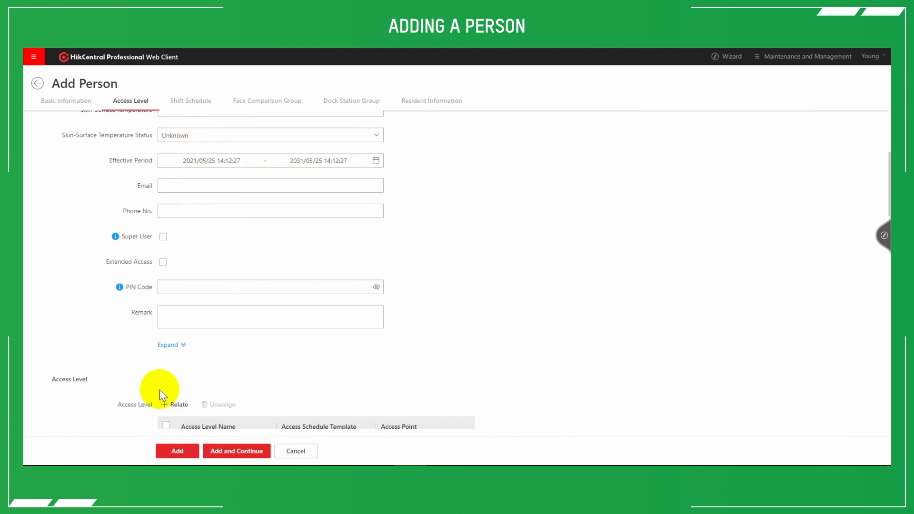
pyautogui.click(37, 84)
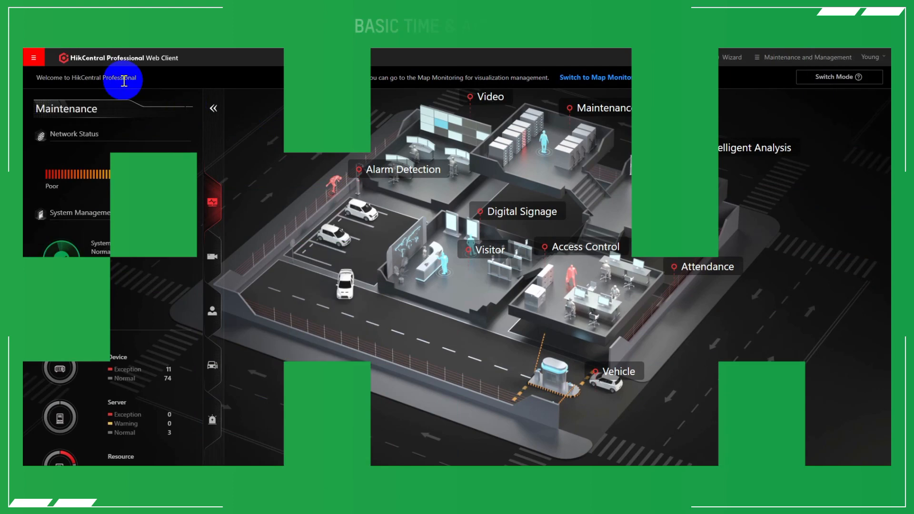
# - Open the Attendance Check Point list in the basic settings of Time & Attendance
pyautogui.click(36, 55)
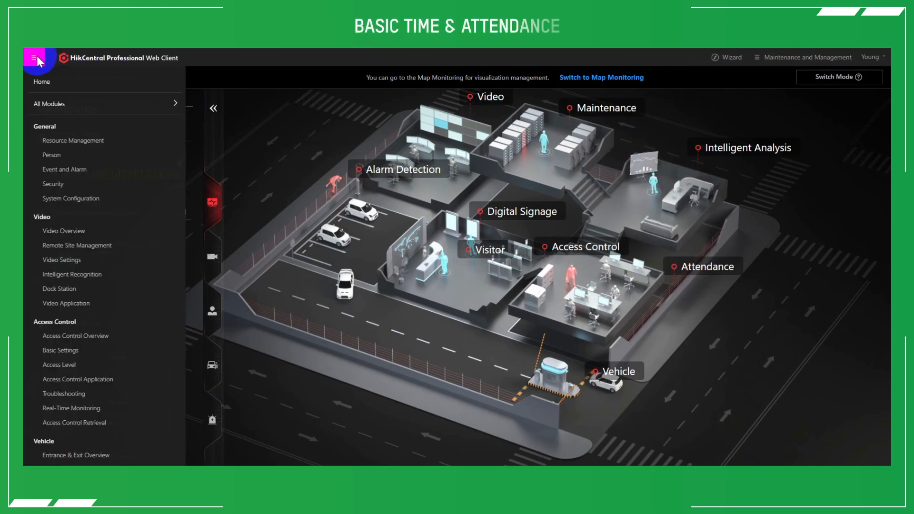
pyautogui.scroll(-10, 90, 219)
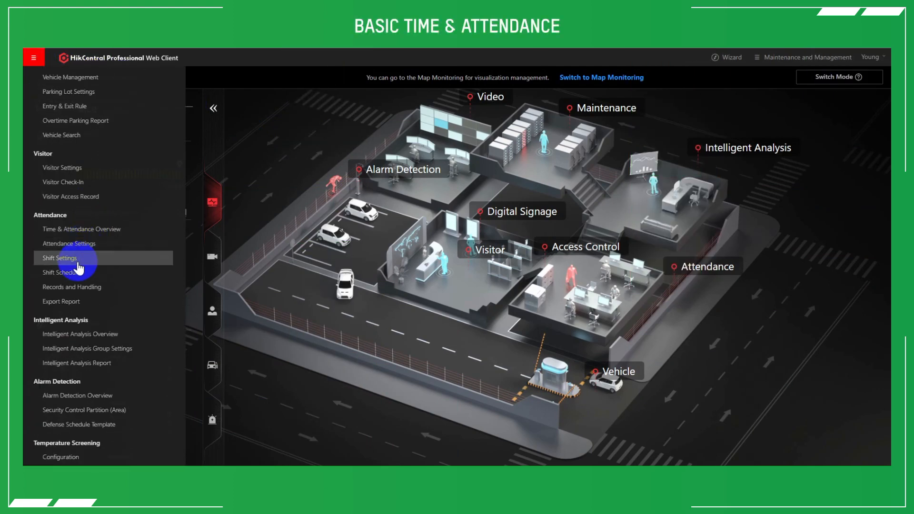
pyautogui.click(72, 231)
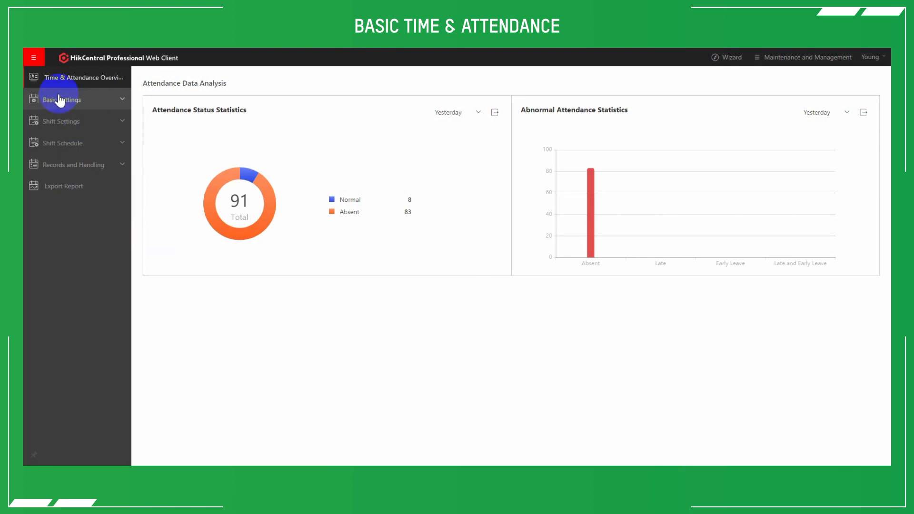
pyautogui.click(59, 100)
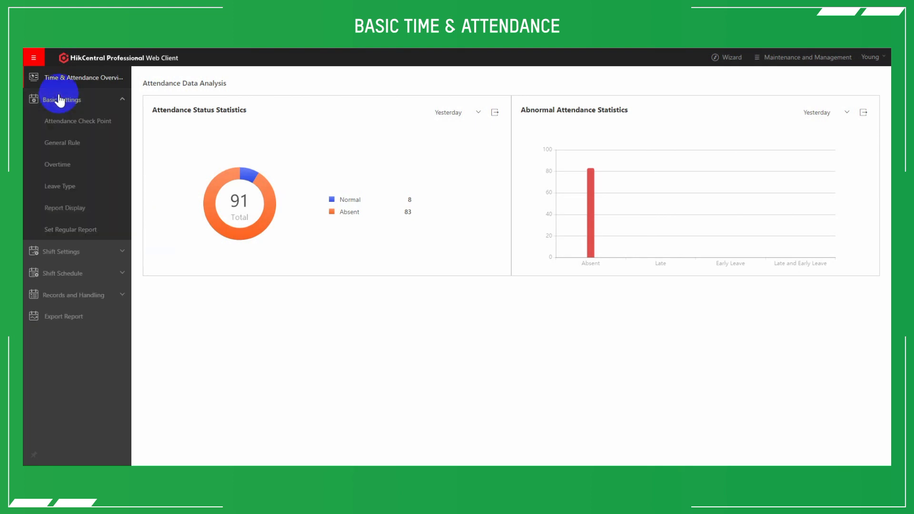
pyautogui.click(65, 124)
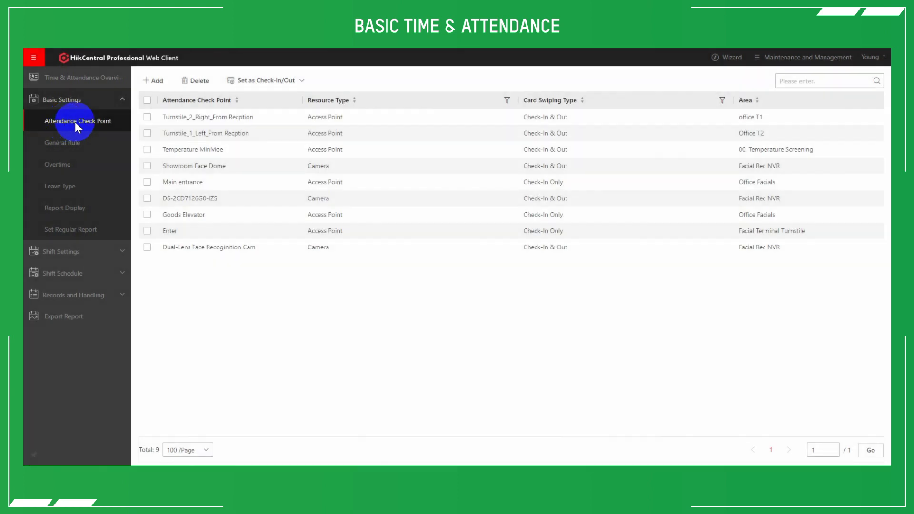
# - Add the Rear of show room training door from the Controler area as a Check-Out Only attendance check point
pyautogui.click(146, 81)
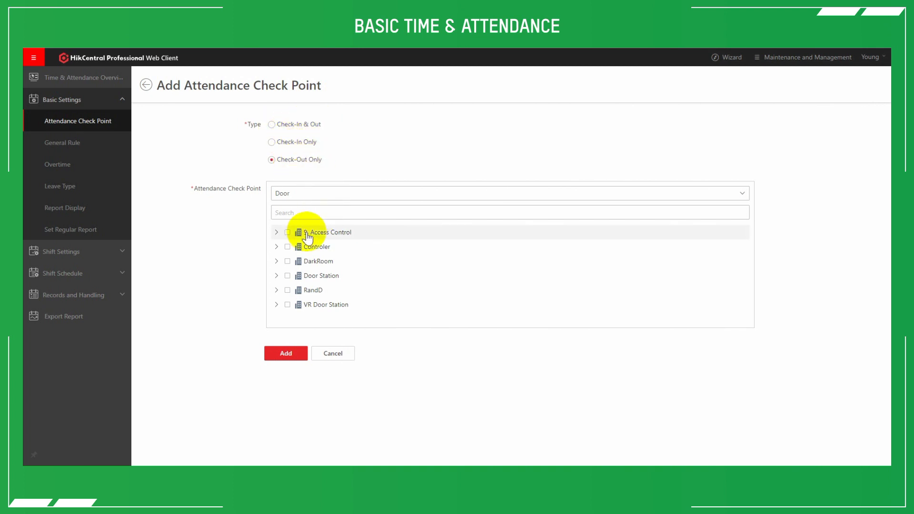
pyautogui.click(276, 247)
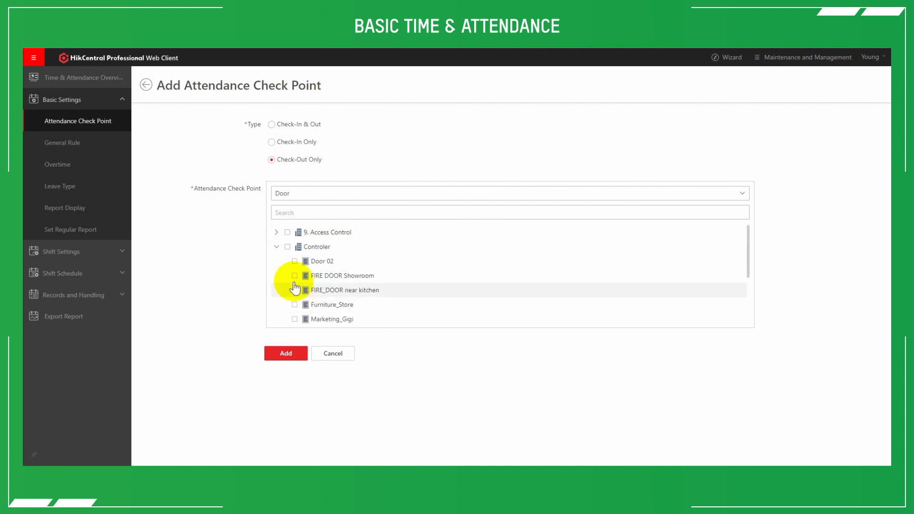
pyautogui.scroll(-2, 294, 259)
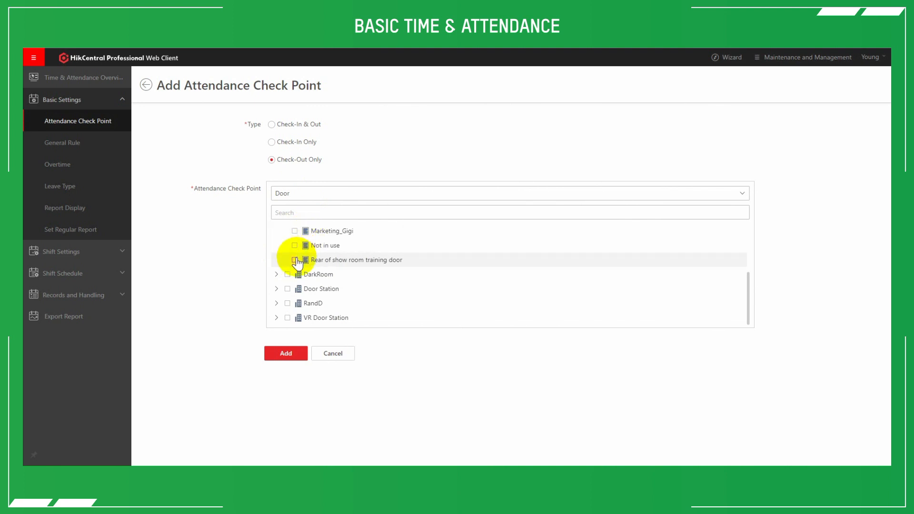
pyautogui.click(295, 260)
pyautogui.click(286, 353)
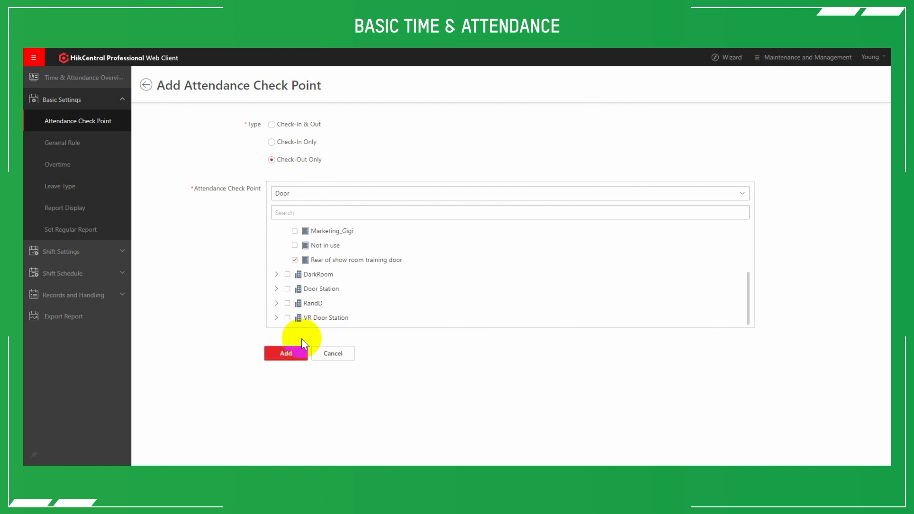
# - Leave the attendance check point form without adding it, and start a new timetable in Shift Settings
pyautogui.click(144, 87)
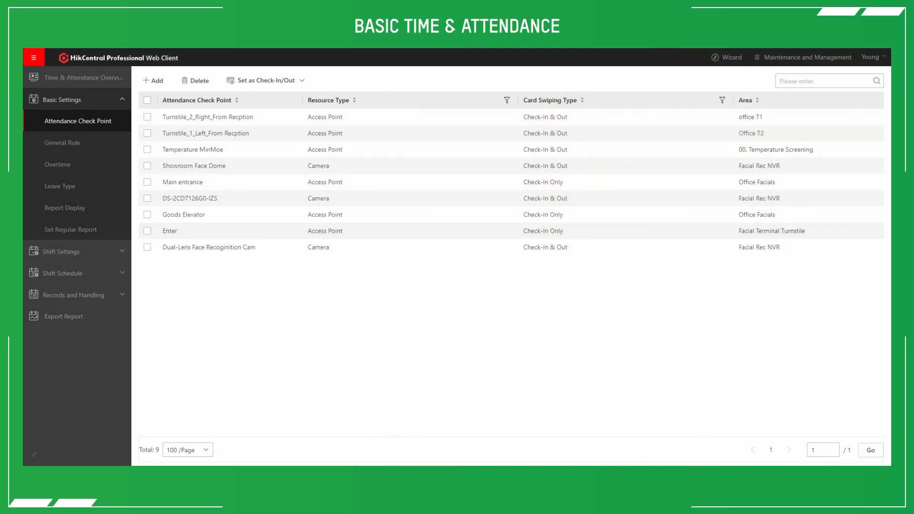
pyautogui.click(73, 256)
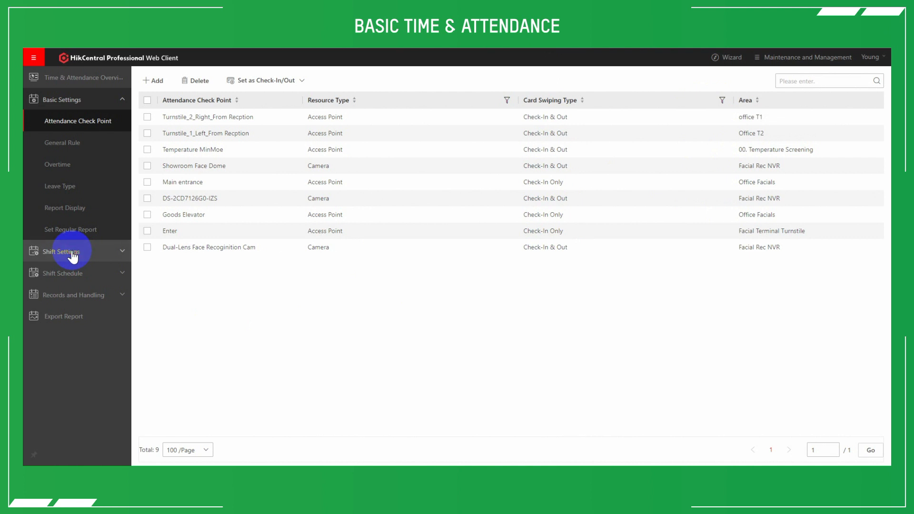
pyautogui.click(72, 256)
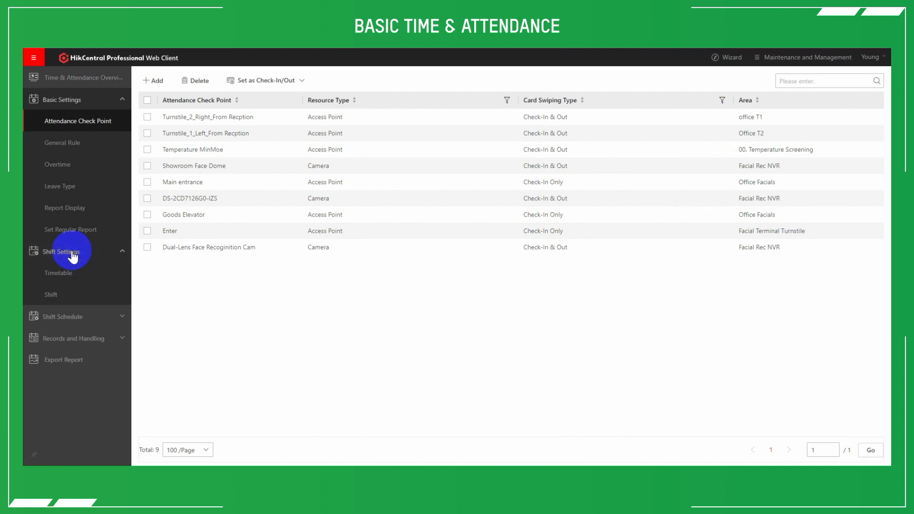
pyautogui.click(57, 273)
pyautogui.click(156, 82)
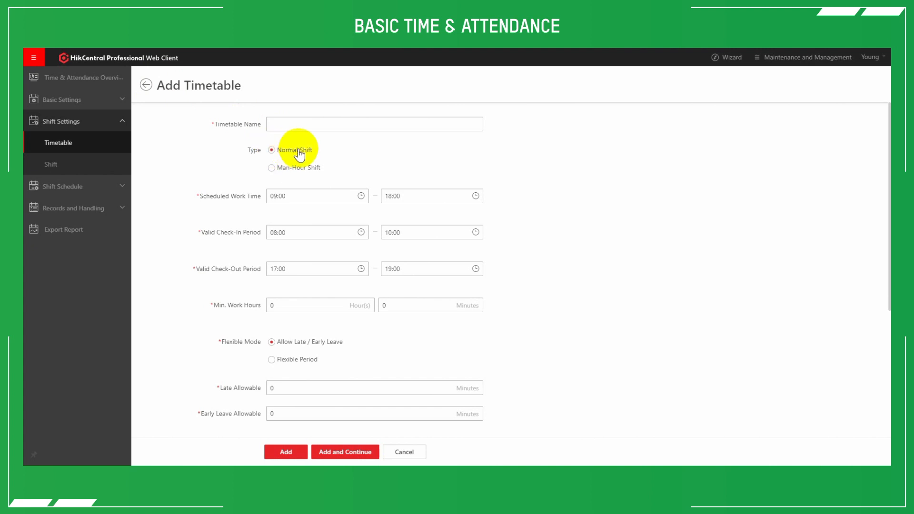
# - View the Man-Hour Shift options, switch the type back to Normal Shift, and name the timetable "test"
pyautogui.click(272, 169)
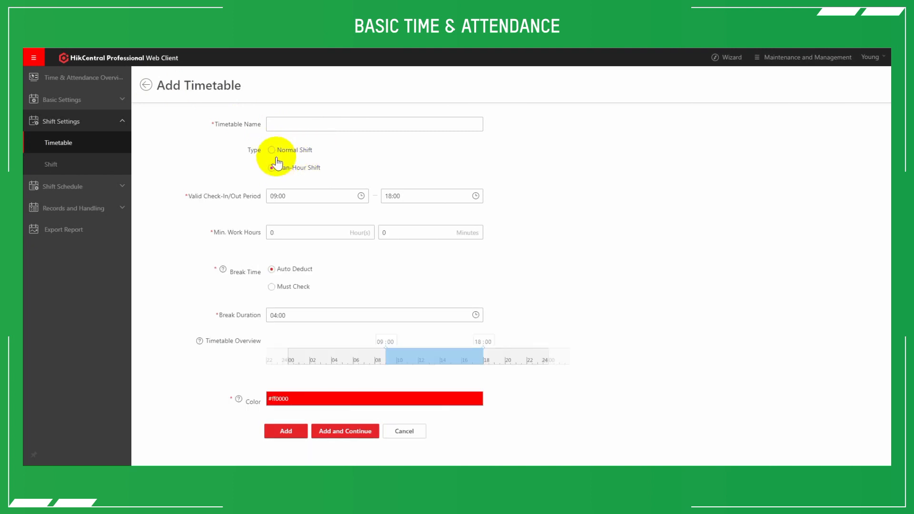
pyautogui.click(275, 150)
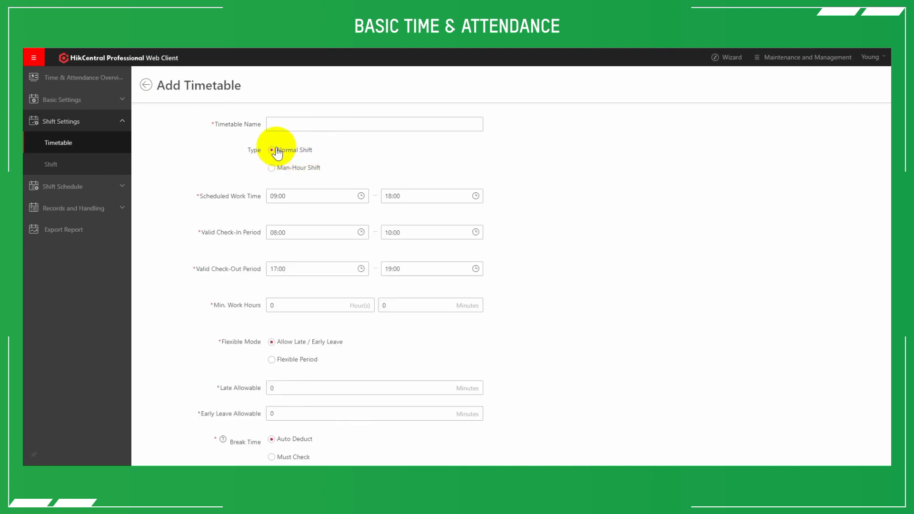
pyautogui.click(287, 123)
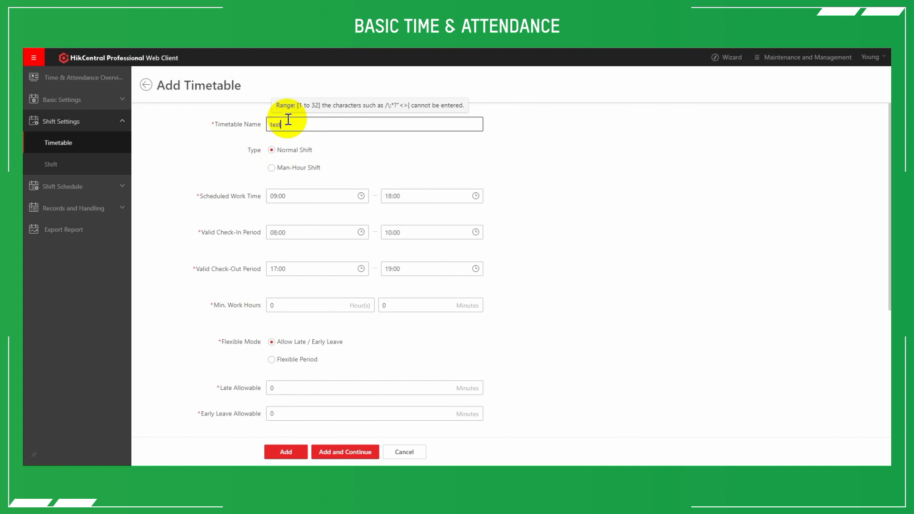
pyautogui.write('test')
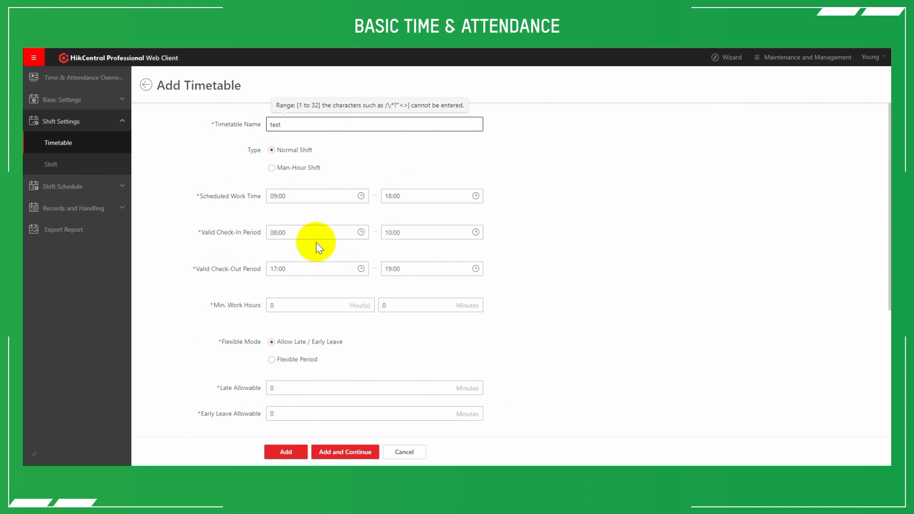
# - Look at the start time choices of the Valid Check-Out Period, and set Min. Work Hours to 8 hours
pyautogui.scroll(-2, 266, 229)
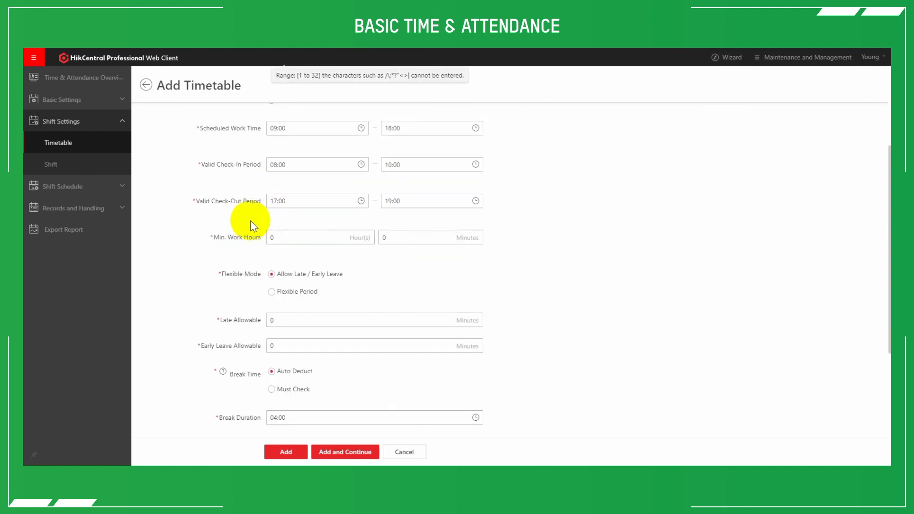
pyautogui.click(274, 200)
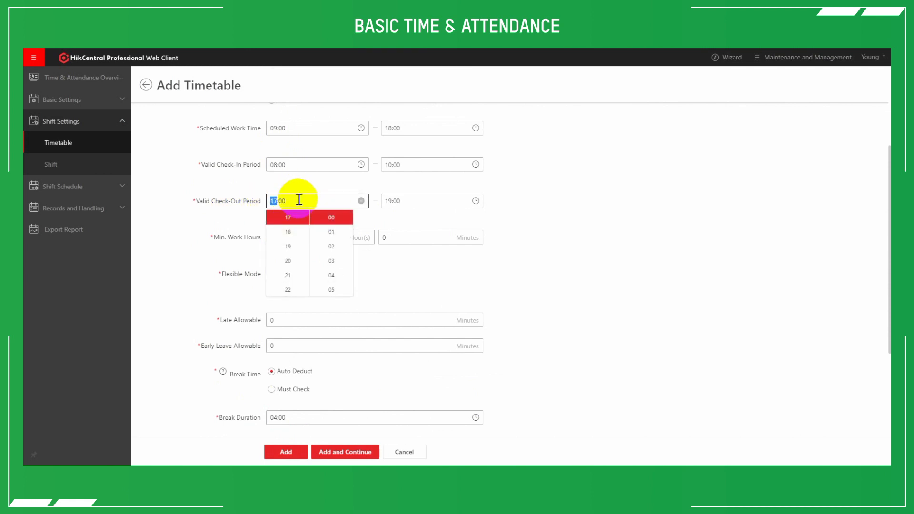
pyautogui.click(247, 204)
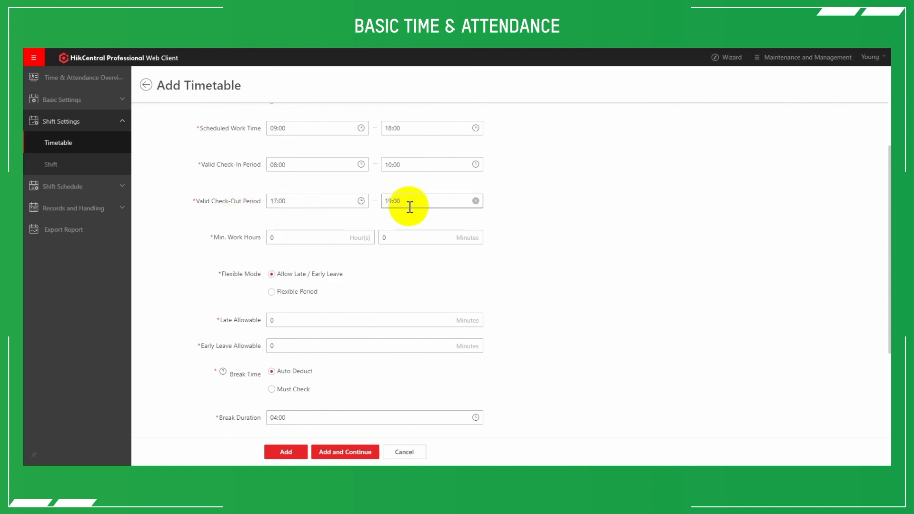
pyautogui.click(273, 237)
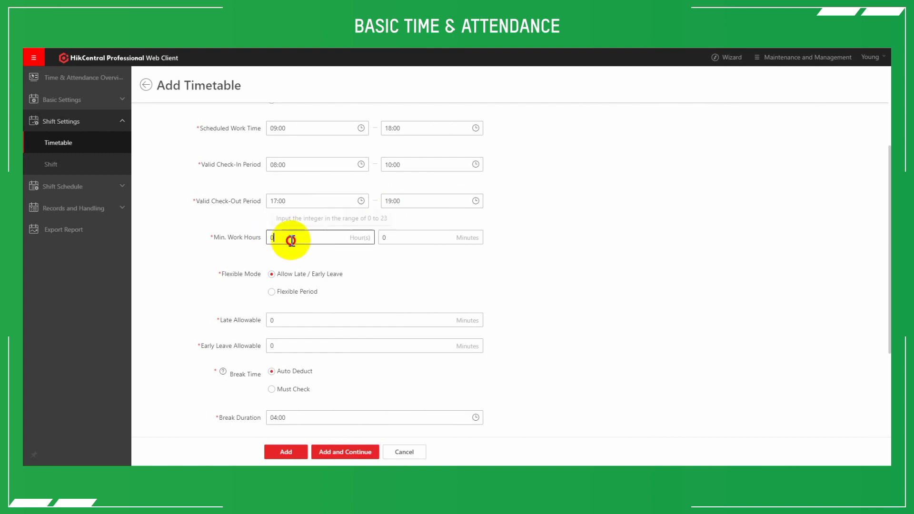
pyautogui.moveTo(274, 237); pyautogui.dragTo(262, 244)
pyautogui.write('8')
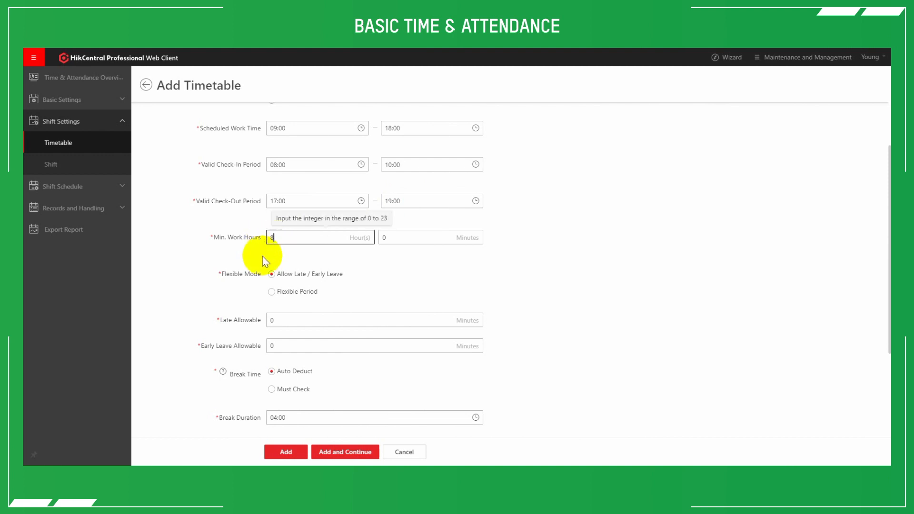
pyautogui.click(404, 266)
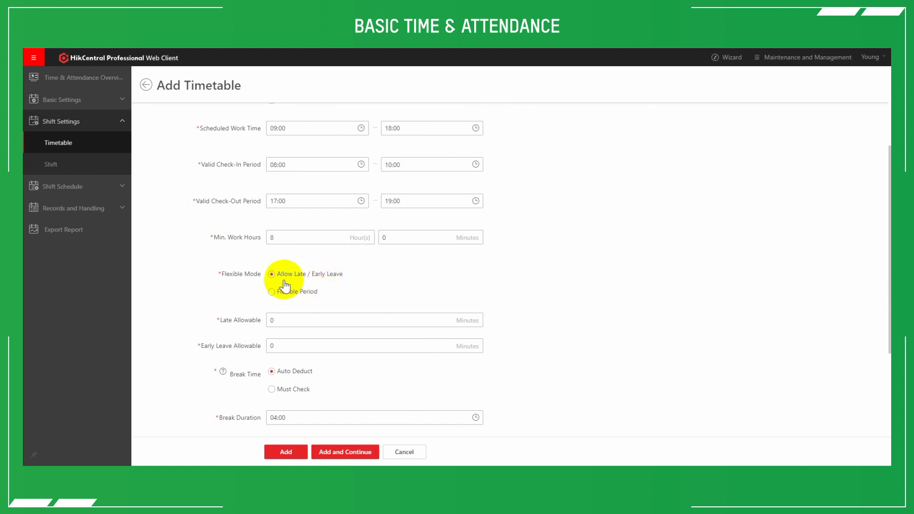
# - Set both Late Allowable and Early Leave Allowable to 15 minutes for the timetable
pyautogui.scroll(-3, 294, 285)
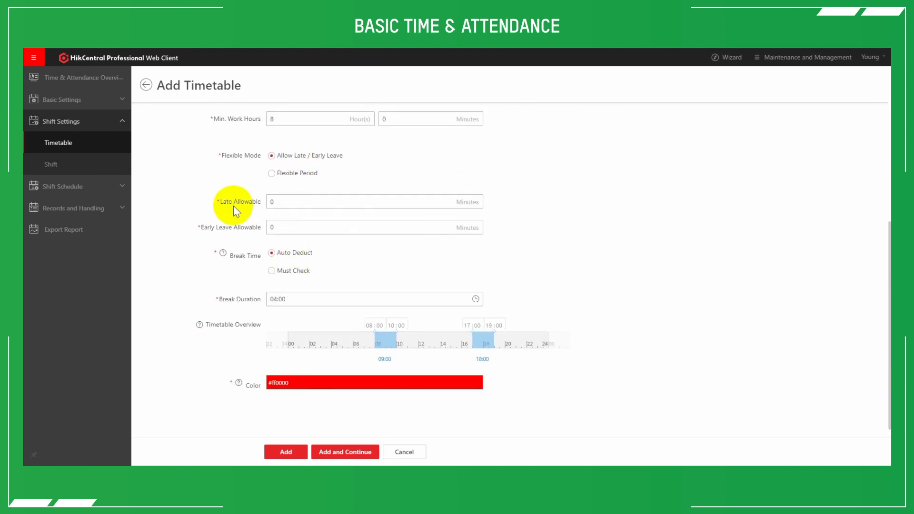
pyautogui.doubleClick(273, 202)
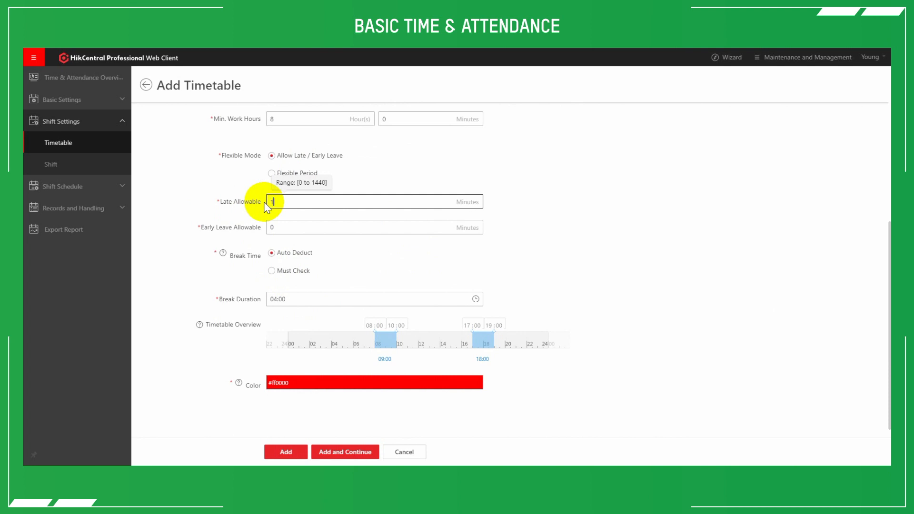
pyautogui.click(407, 162)
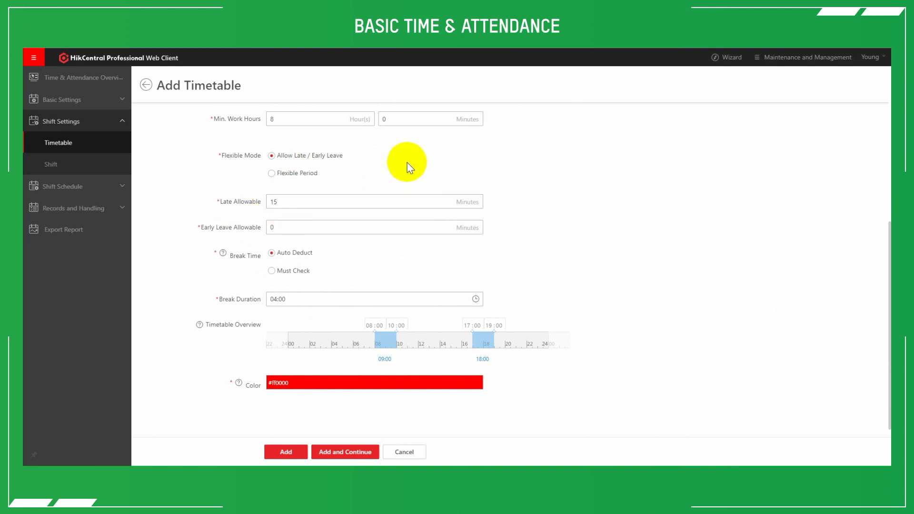
pyautogui.doubleClick(279, 227)
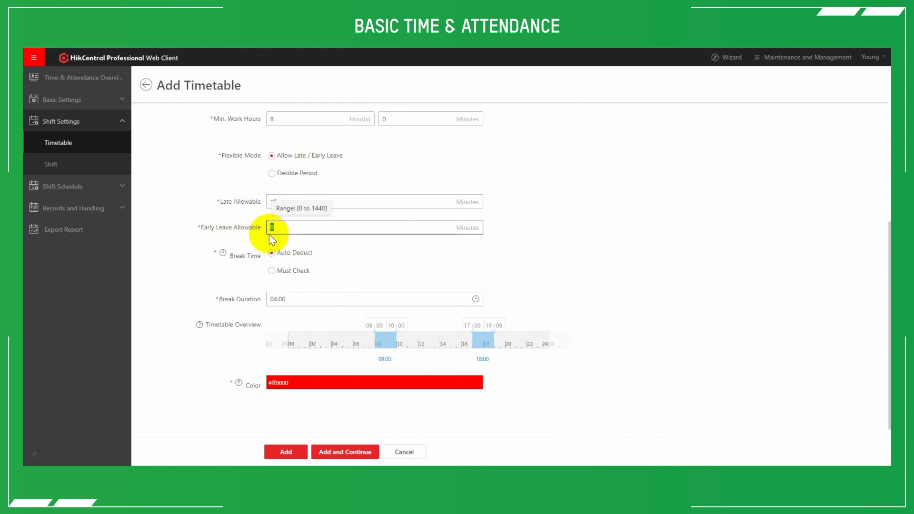
pyautogui.write('15')
pyautogui.click(566, 214)
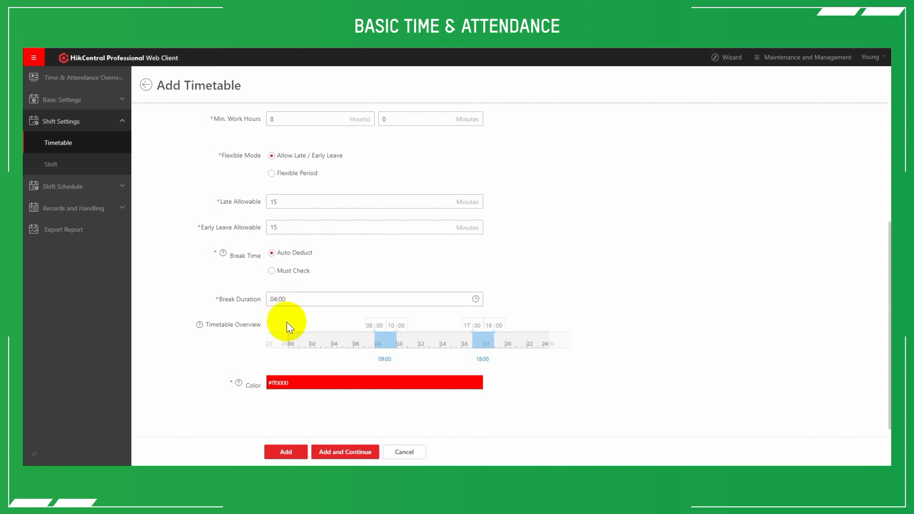
# - Set the timetable's Break Duration to 01:00
pyautogui.click(305, 302)
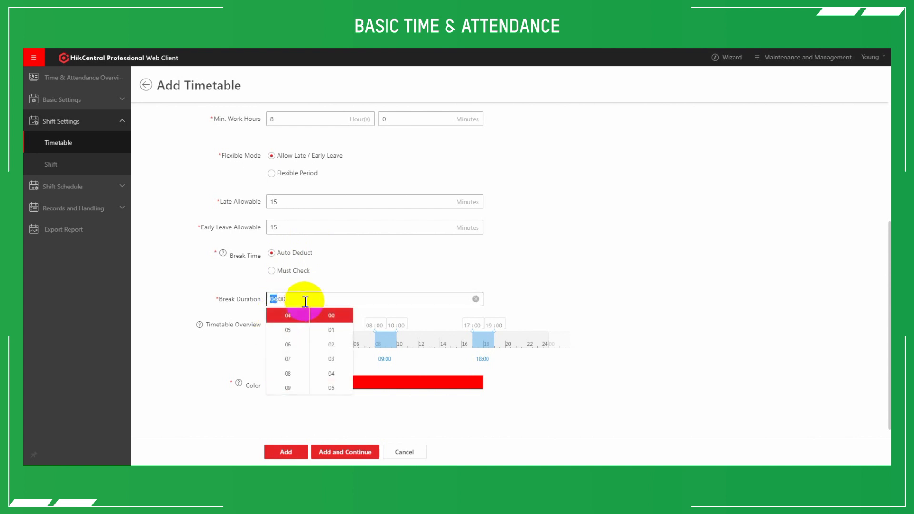
pyautogui.scroll(2, 291, 337)
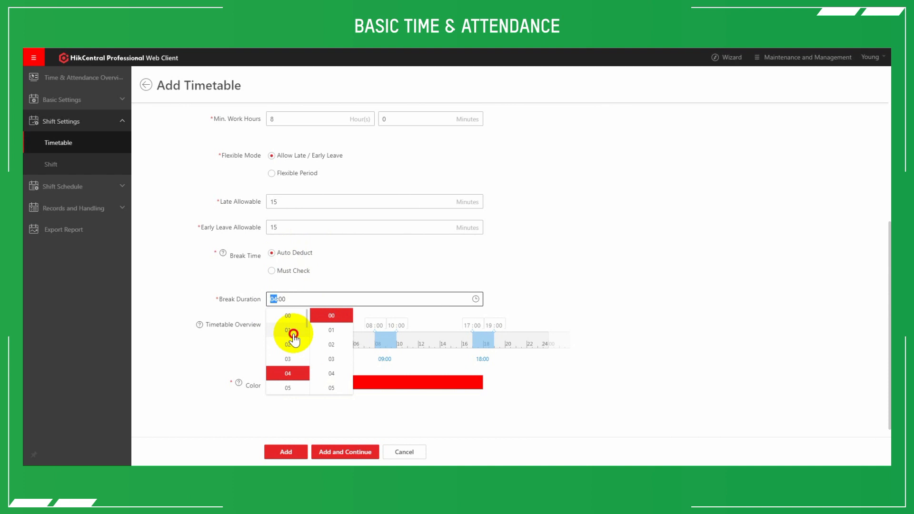
pyautogui.click(293, 333)
pyautogui.click(522, 286)
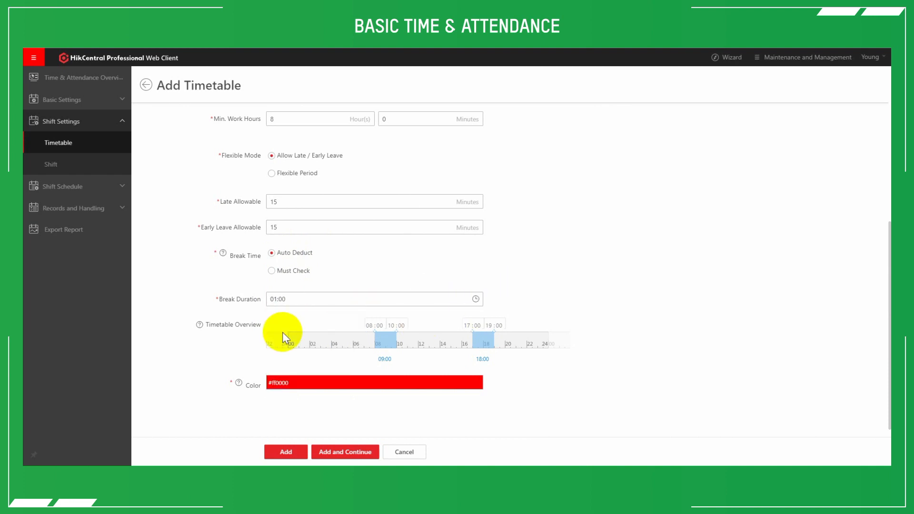
# - Read the Color help hint and change the timetable color to the lighter red #f25959
pyautogui.moveTo(200, 326)
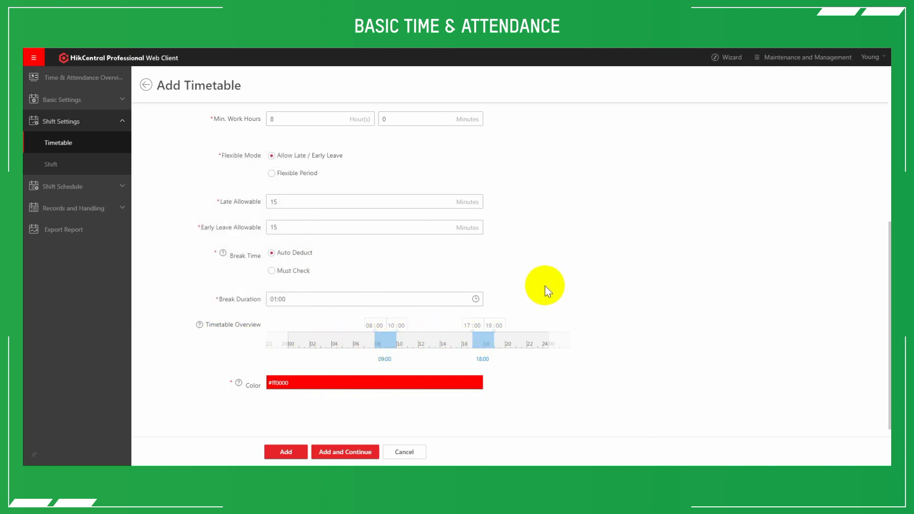
pyautogui.moveTo(238, 384)
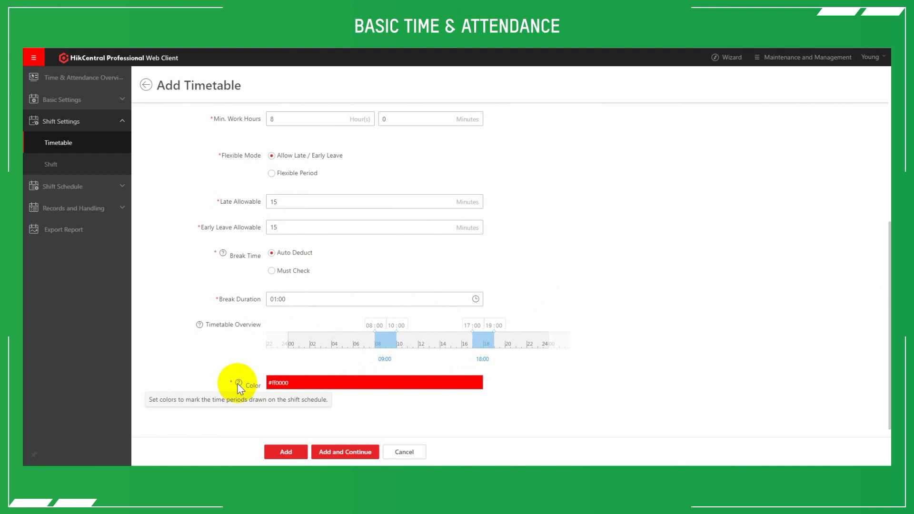
pyautogui.click(297, 380)
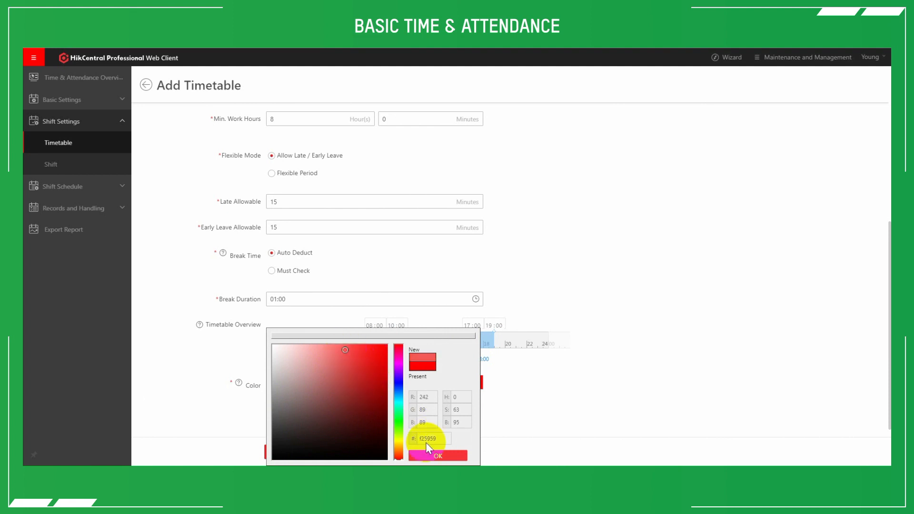
pyautogui.click(438, 456)
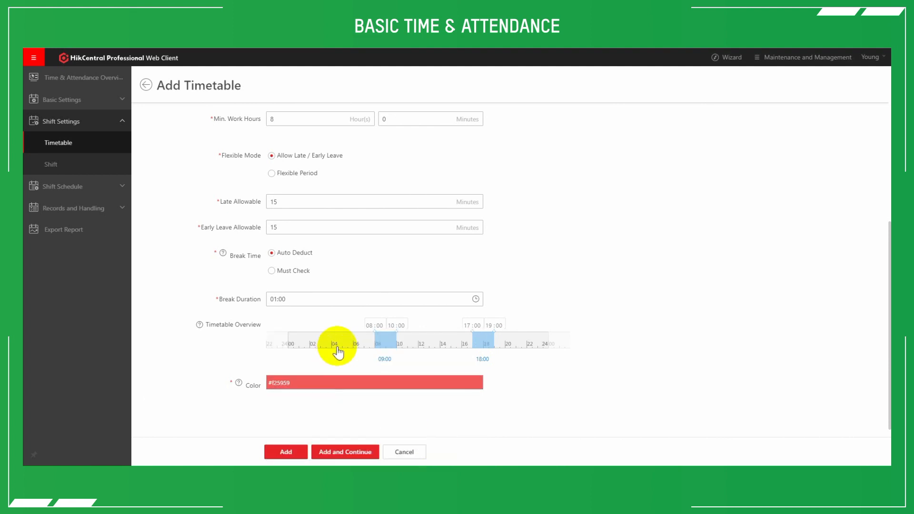
# - Change the timetable's Flexible Mode to Flexible Period
pyautogui.scroll(3, 313, 327)
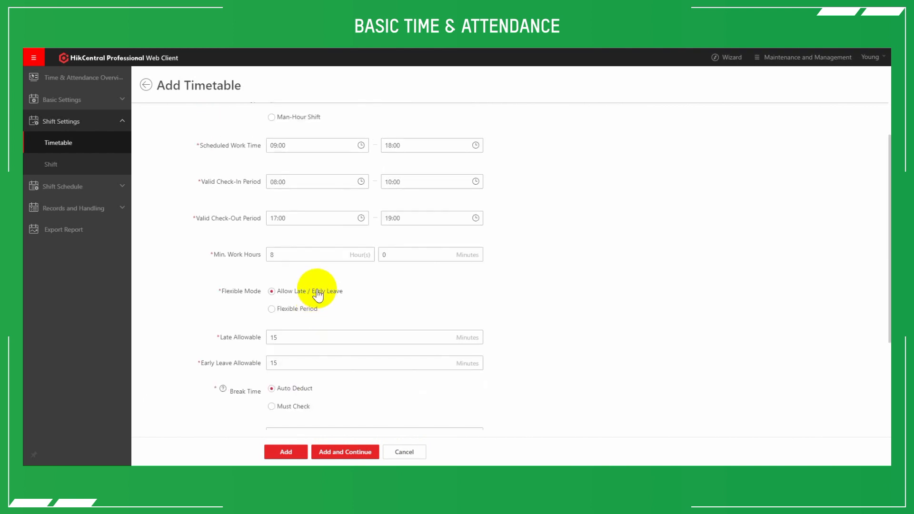
pyautogui.click(275, 312)
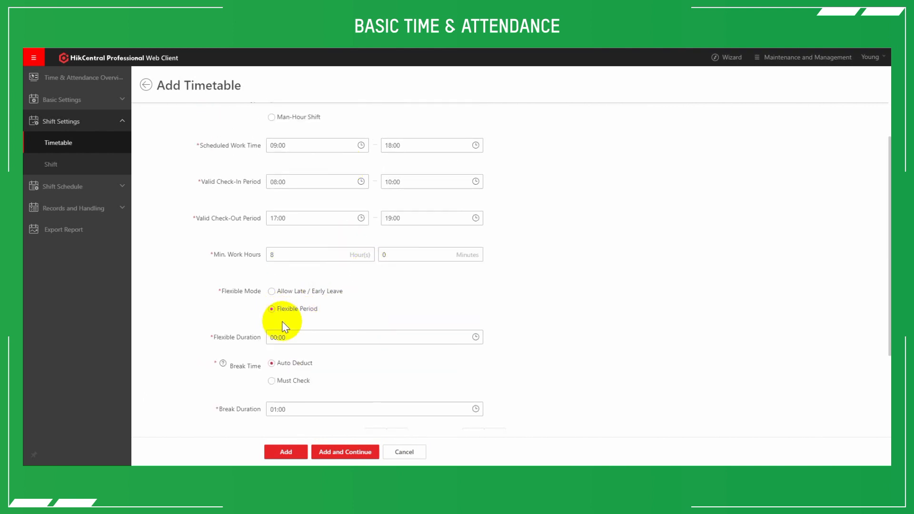
pyautogui.scroll(-3, 292, 352)
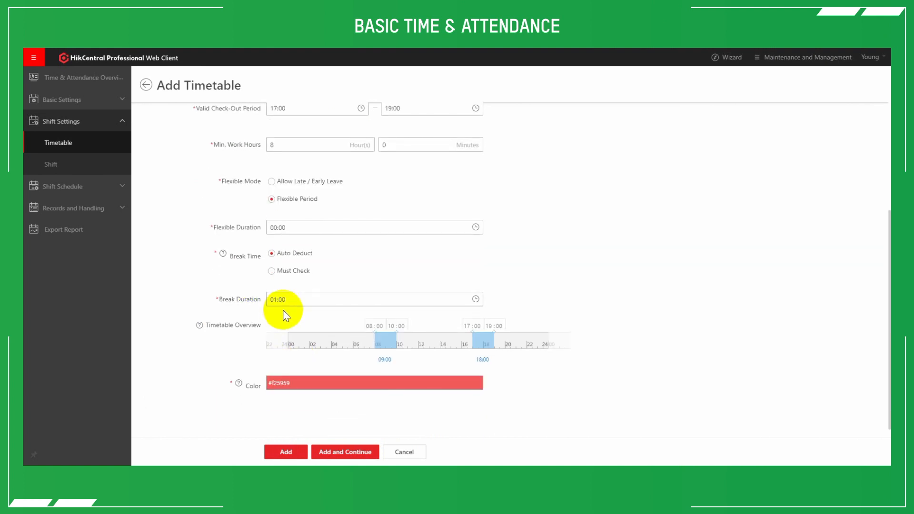
pyautogui.click(286, 181)
pyautogui.click(296, 202)
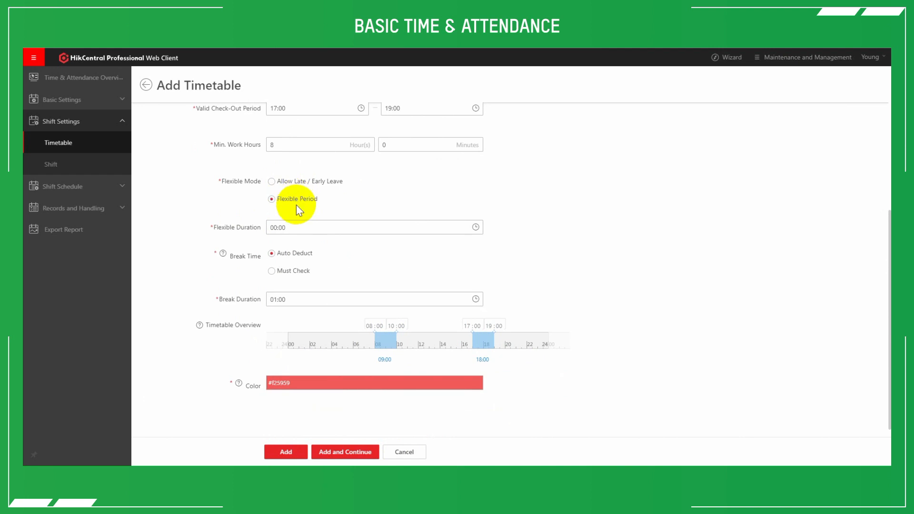
# - Set the Flexible Duration of the flexible period to 00:30
pyautogui.click(283, 228)
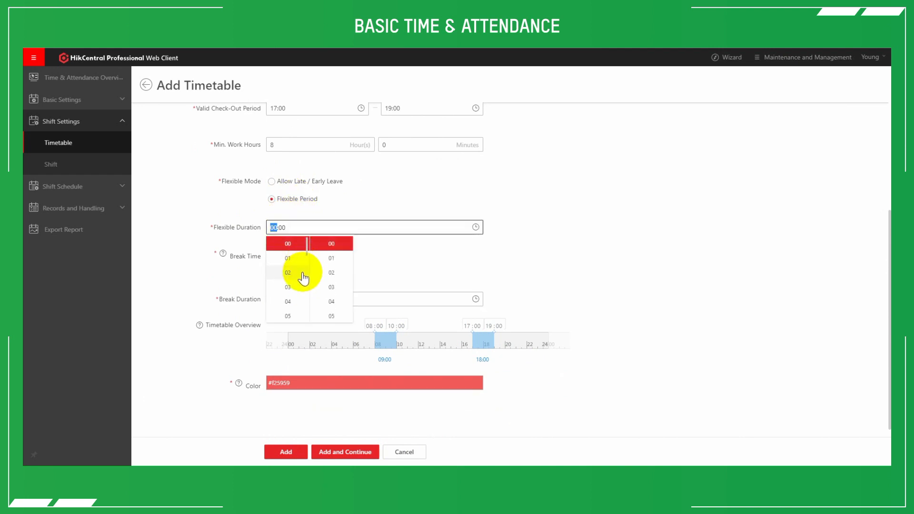
pyautogui.scroll(-3, 302, 280)
pyautogui.scroll(3, 298, 279)
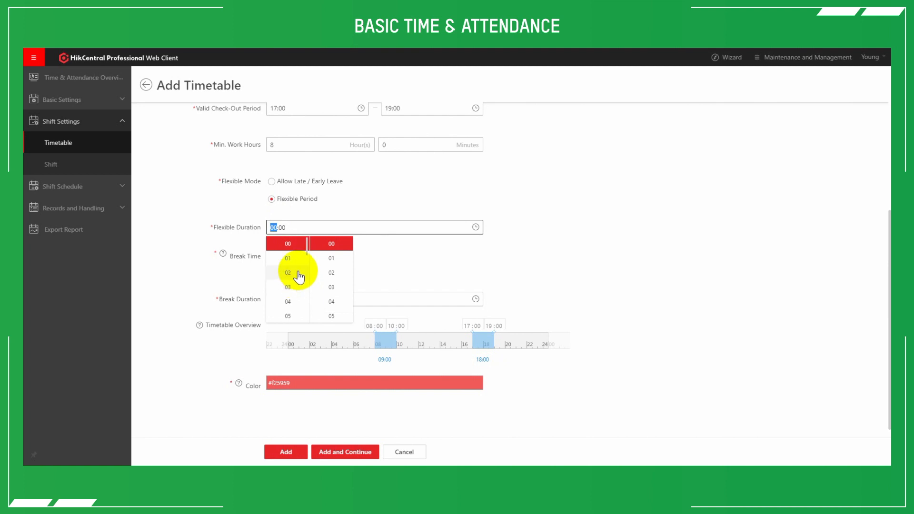
pyautogui.scroll(-3, 332, 266)
pyautogui.scroll(-2, 337, 287)
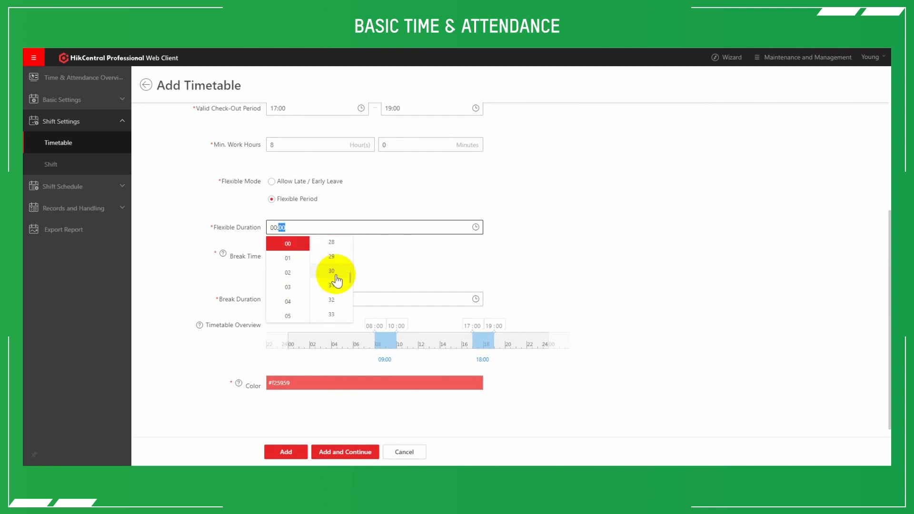
pyautogui.click(332, 271)
pyautogui.click(392, 249)
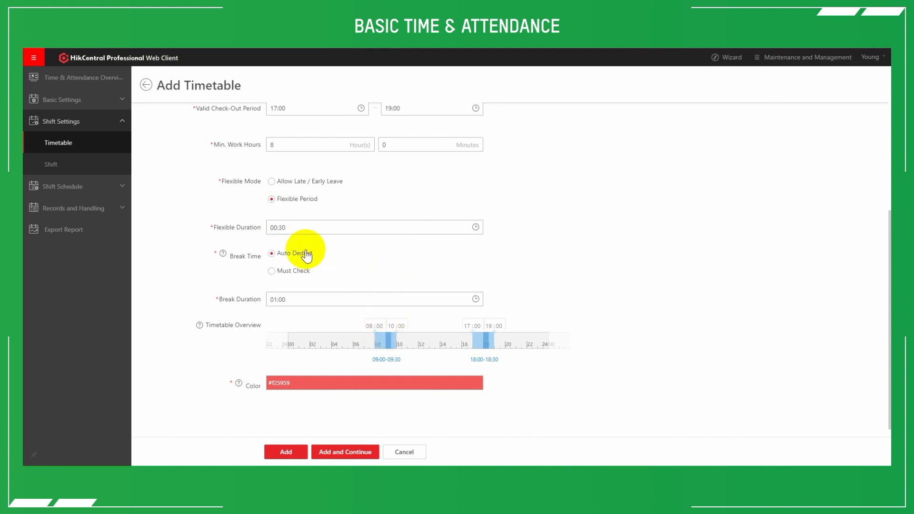
pyautogui.scroll(1, 305, 251)
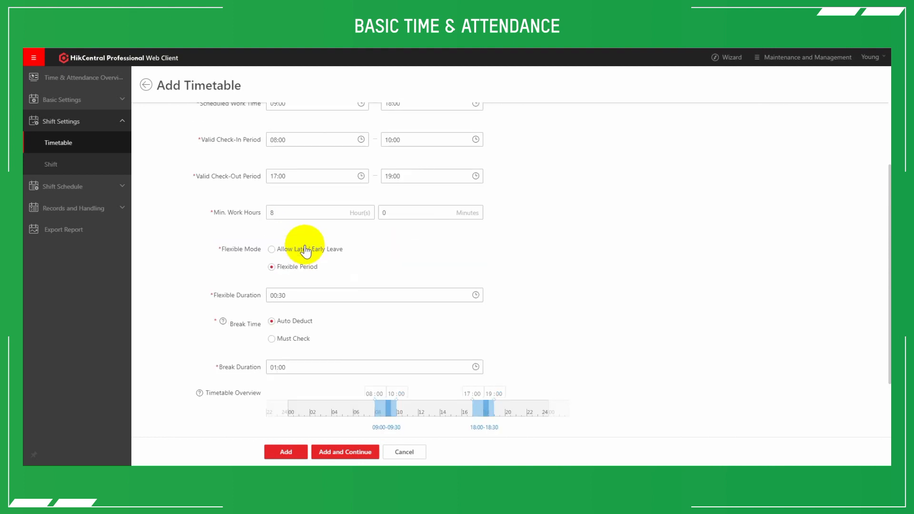
# - Change the timetable's Flexible Mode to Allow Late / Early Leave and add the timetable
pyautogui.click(332, 254)
pyautogui.scroll(-3, 325, 267)
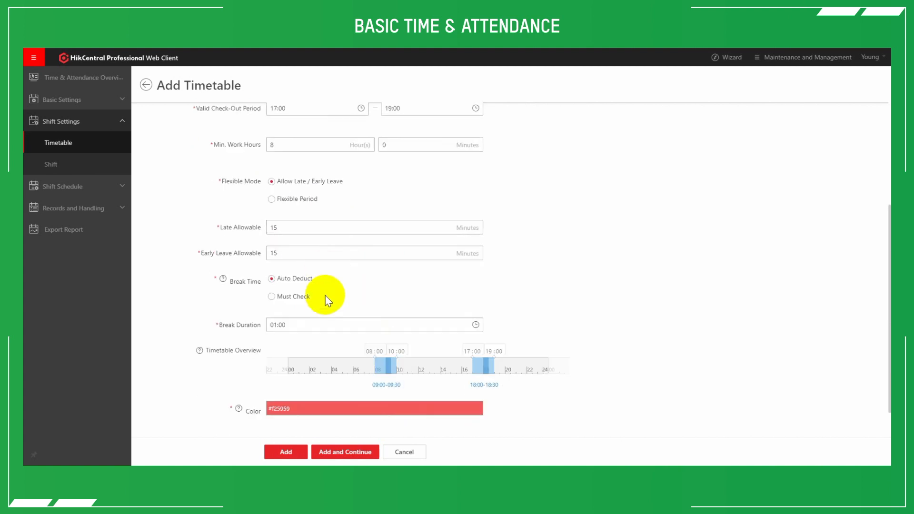
pyautogui.click(286, 452)
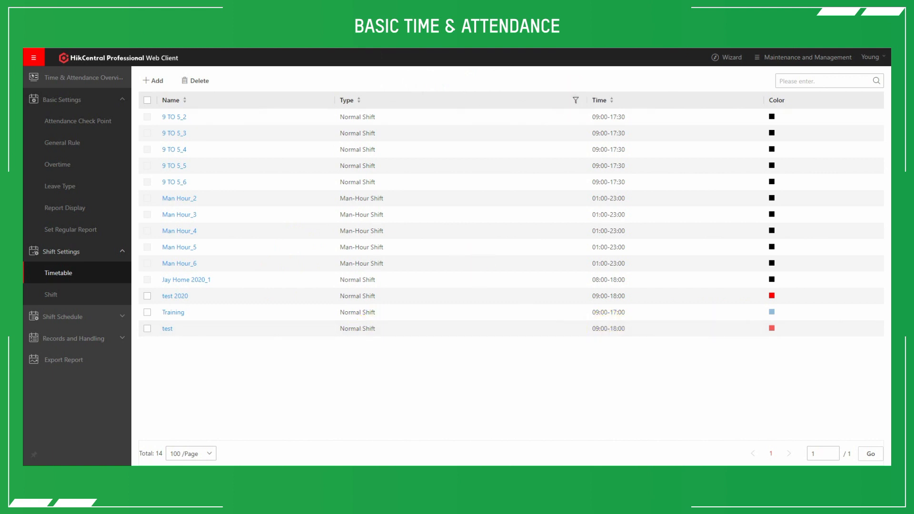
# - Start adding a new shift in Shift Settings and name it test
pyautogui.click(68, 301)
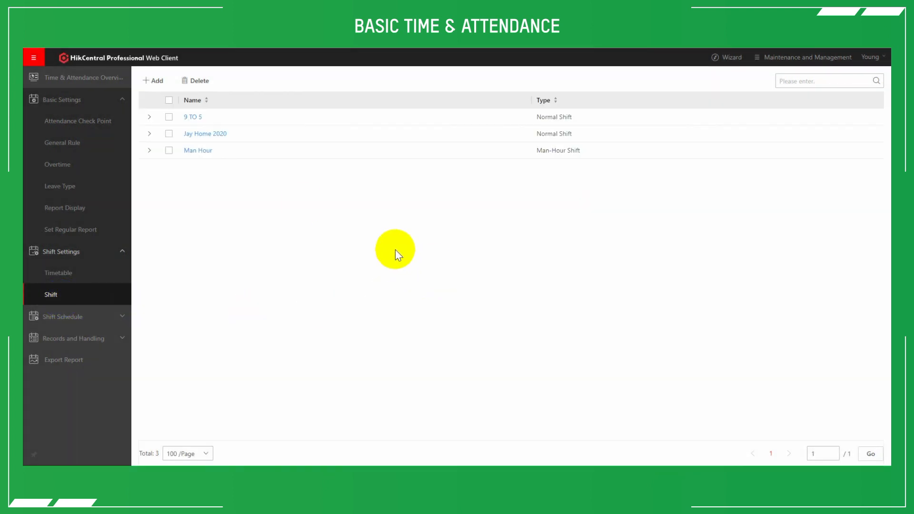
pyautogui.click(151, 85)
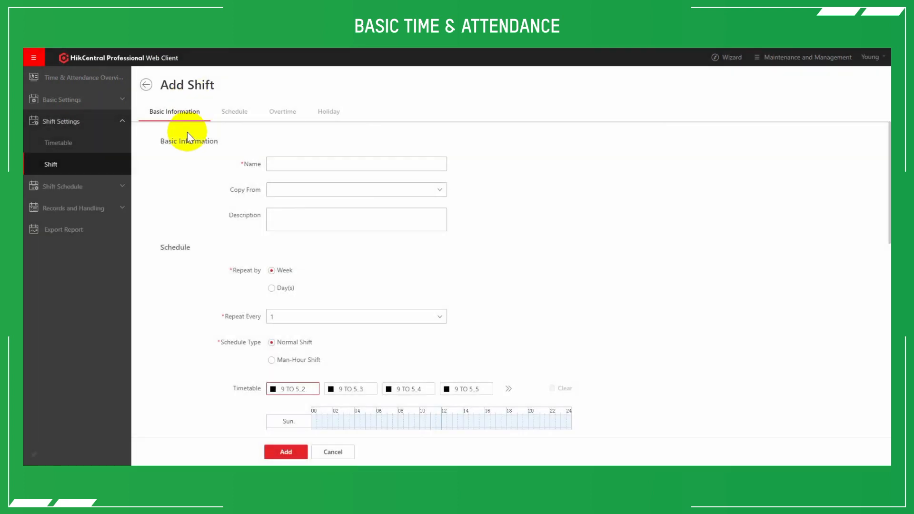
pyautogui.click(278, 164)
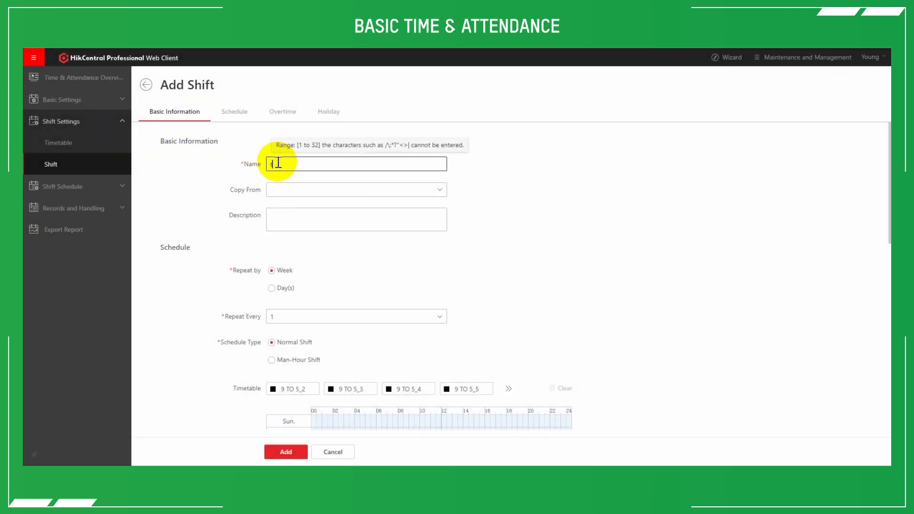
pyautogui.click(219, 236)
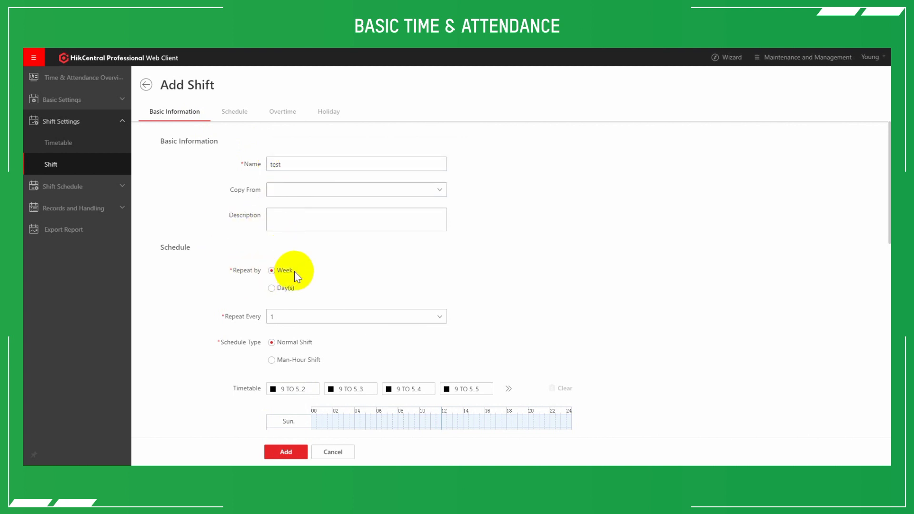
# - Compare the Repeat Every choices for repeating by Day(s) and by Week, returning Repeat by to Week
pyautogui.click(285, 288)
pyautogui.click(296, 317)
pyautogui.scroll(-6, 302, 381)
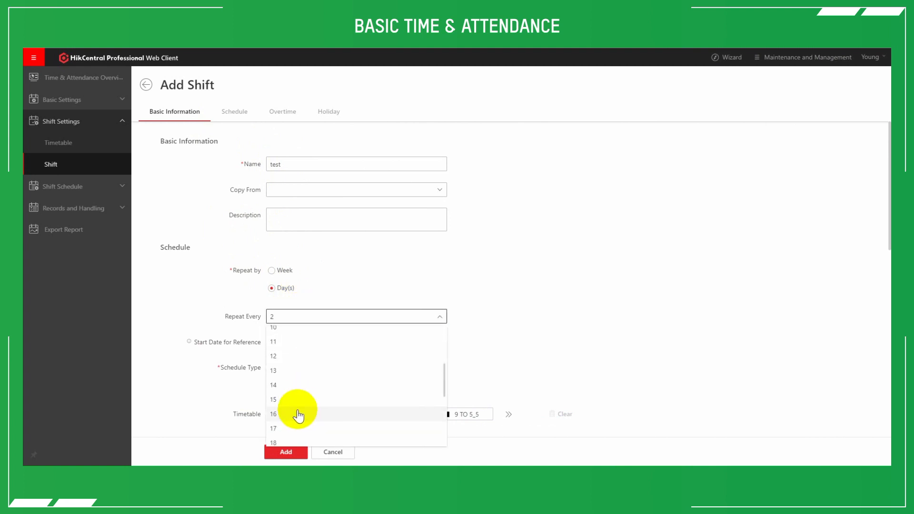
pyautogui.scroll(-1, 295, 414)
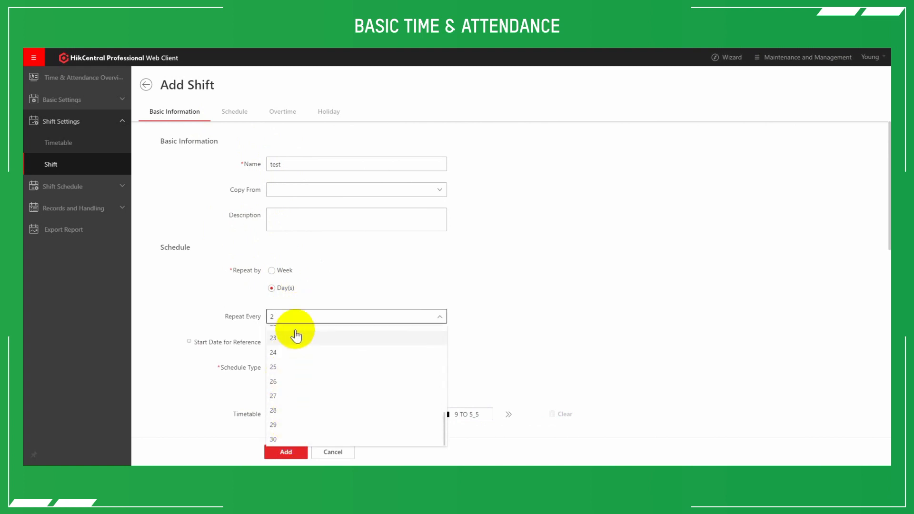
pyautogui.click(285, 271)
pyautogui.click(295, 316)
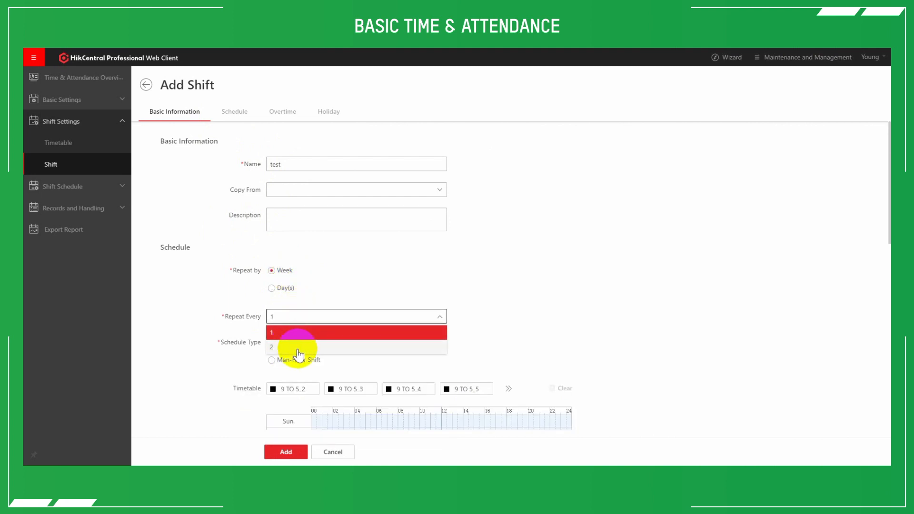
pyautogui.click(376, 276)
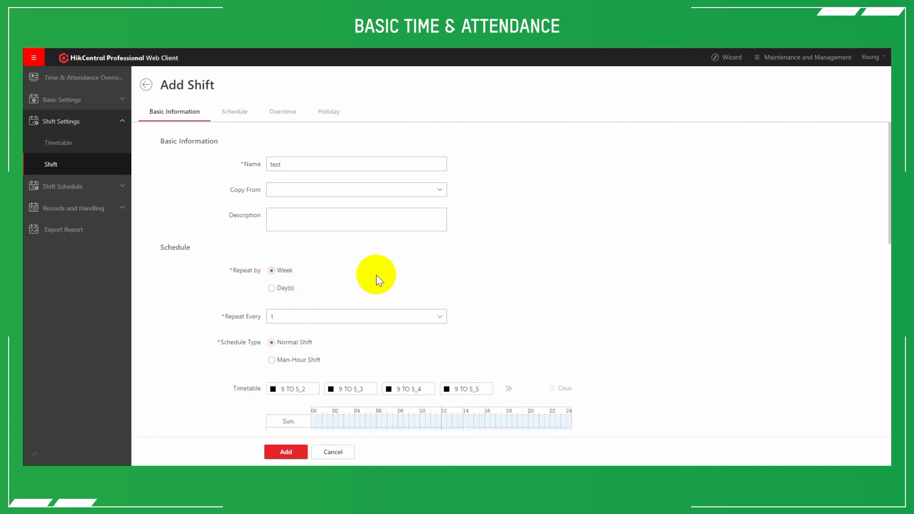
# - Select the test timetable for the shift's weekly Normal Shift schedule
pyautogui.scroll(-1, 376, 275)
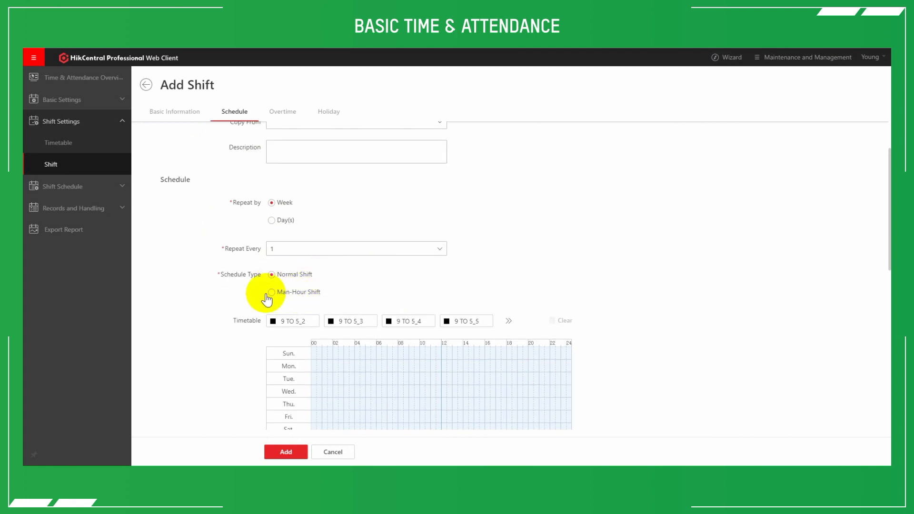
pyautogui.scroll(-1, 350, 277)
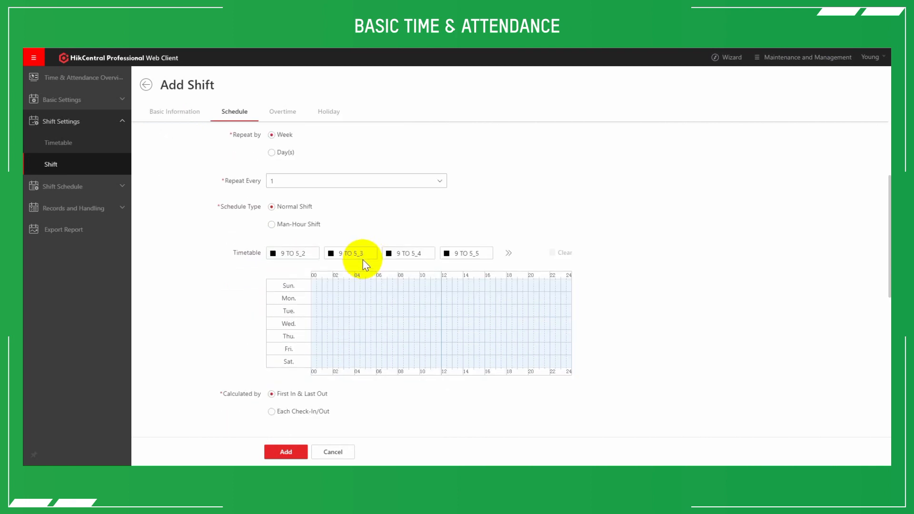
pyautogui.click(507, 254)
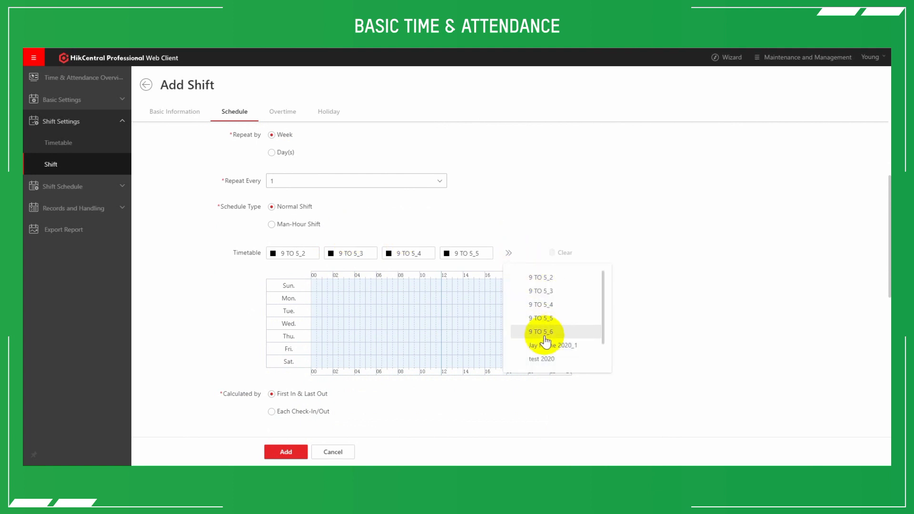
pyautogui.moveTo(604, 310); pyautogui.dragTo(604, 342)
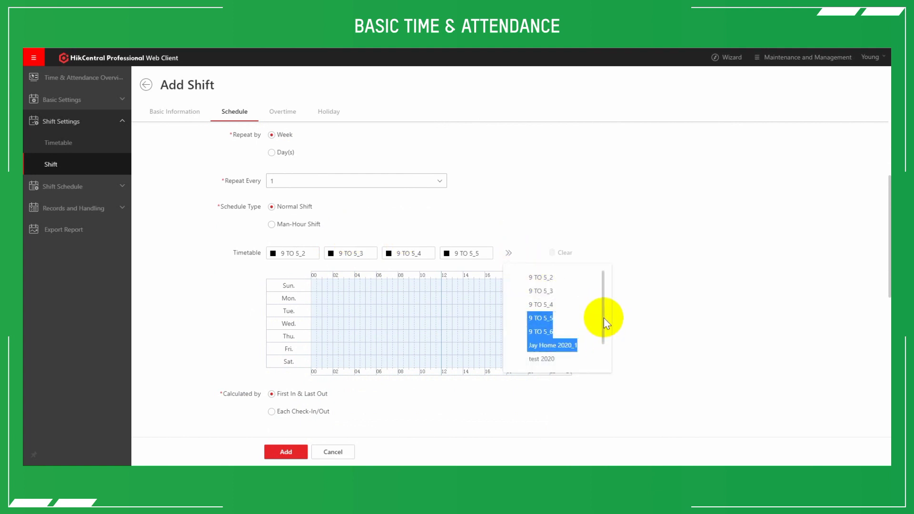
pyautogui.click(508, 253)
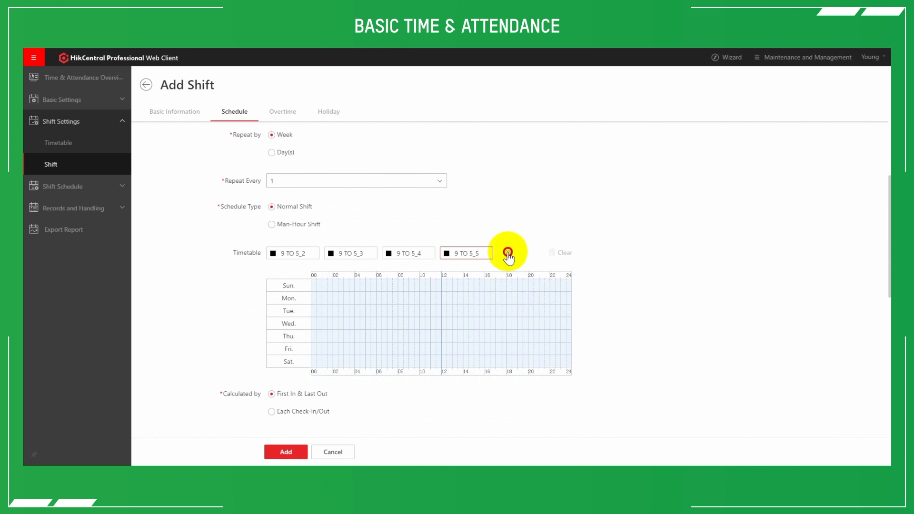
pyautogui.moveTo(602, 322); pyautogui.dragTo(605, 355)
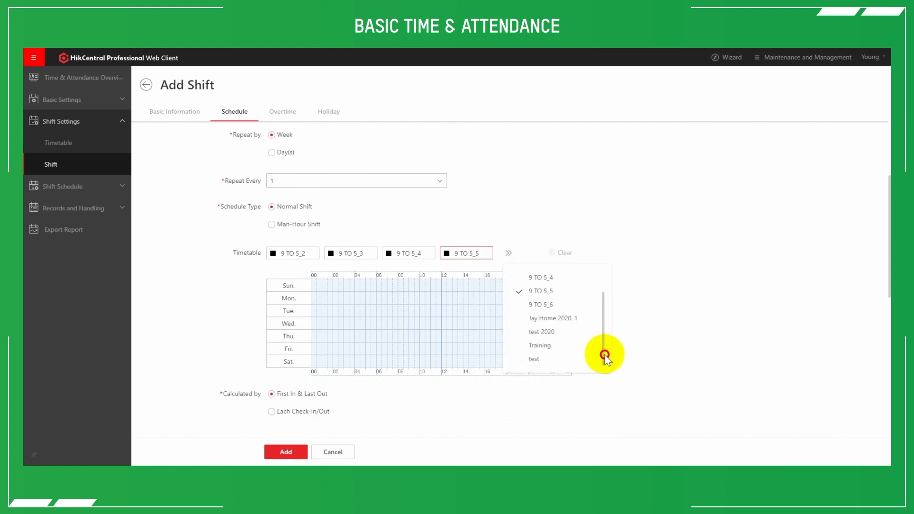
pyautogui.click(536, 361)
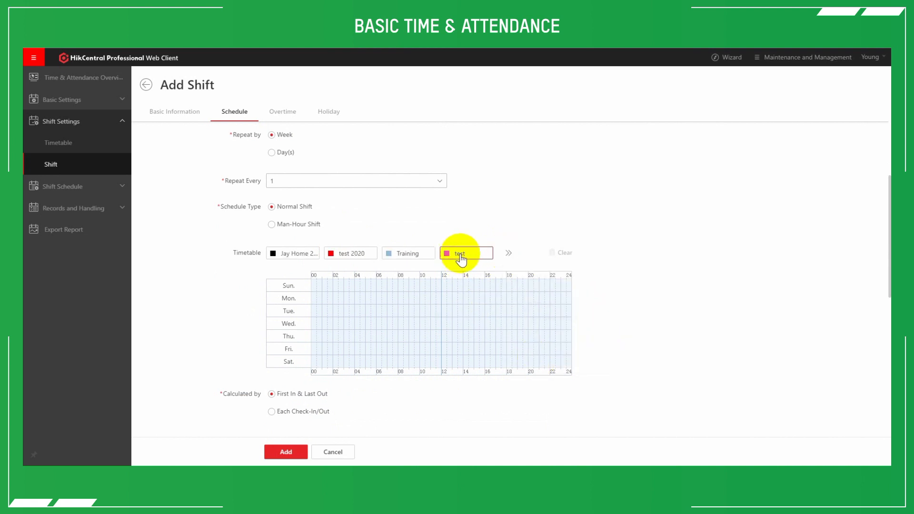
# - Apply the test timetable to Sunday through Friday in the weekly schedule grid
pyautogui.click(391, 286)
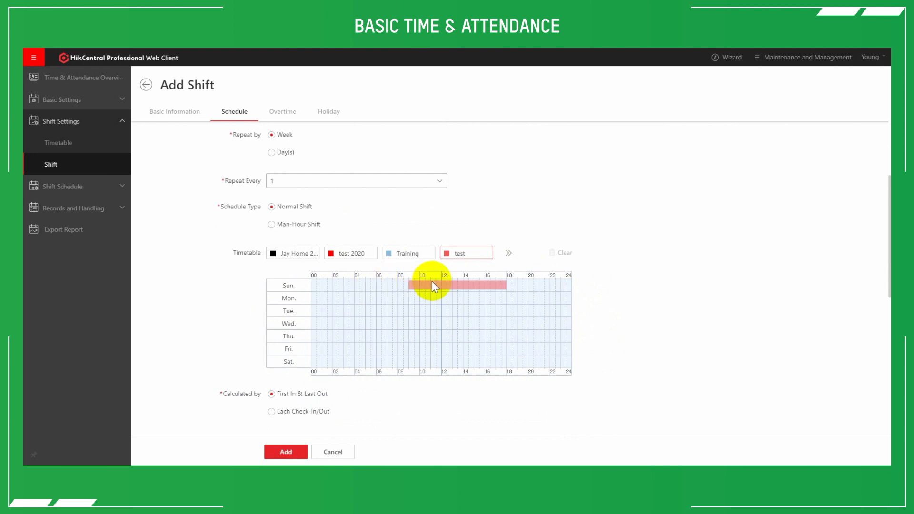
pyautogui.click(439, 296)
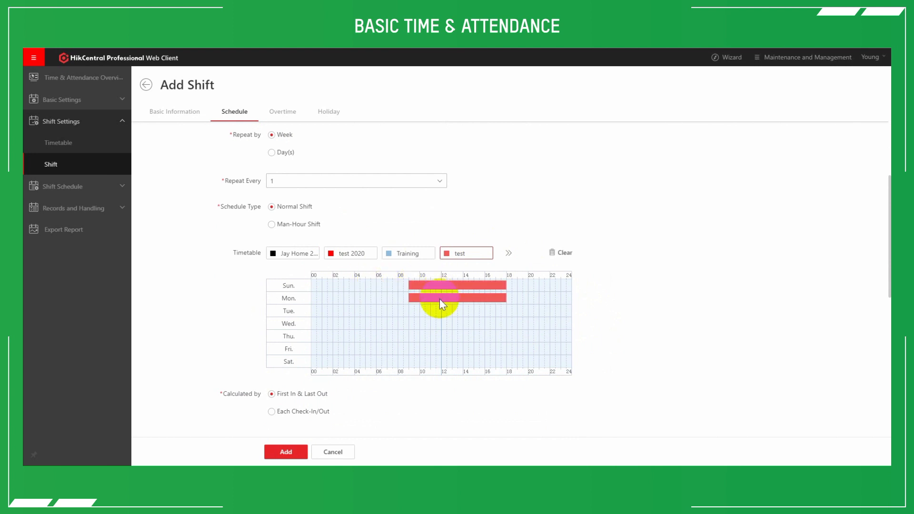
pyautogui.click(441, 311)
pyautogui.click(441, 329)
pyautogui.click(440, 338)
pyautogui.click(439, 345)
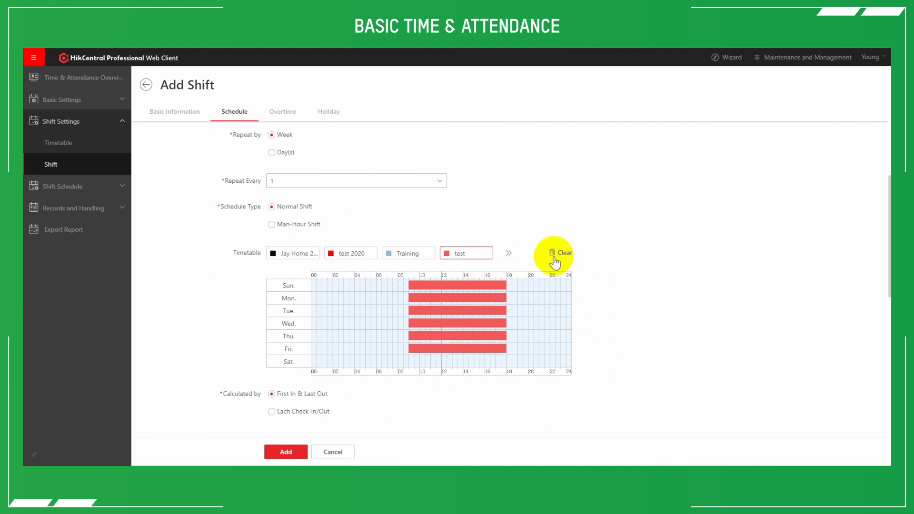
# - Request clearing all shift schedules but cancel it, and remove only Sunday's timetable from the grid
pyautogui.click(561, 253)
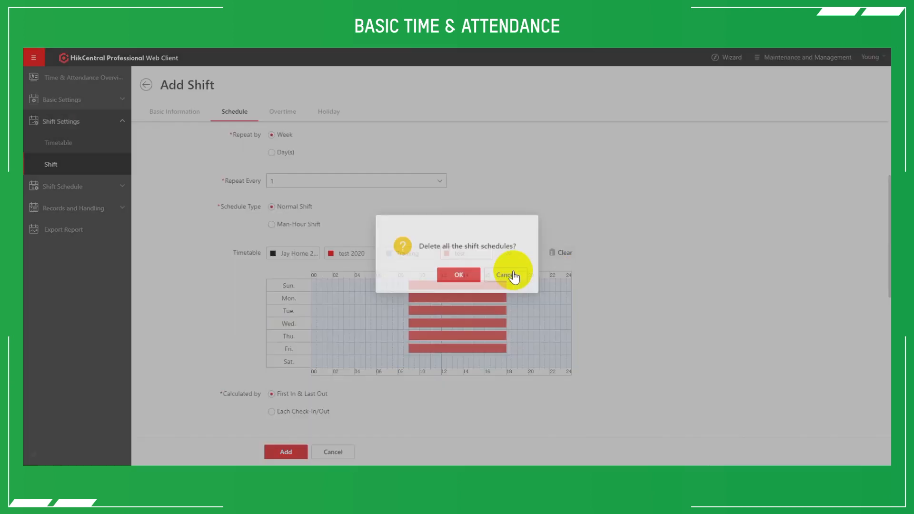
pyautogui.click(506, 279)
pyautogui.moveTo(473, 285)
pyautogui.click(469, 255)
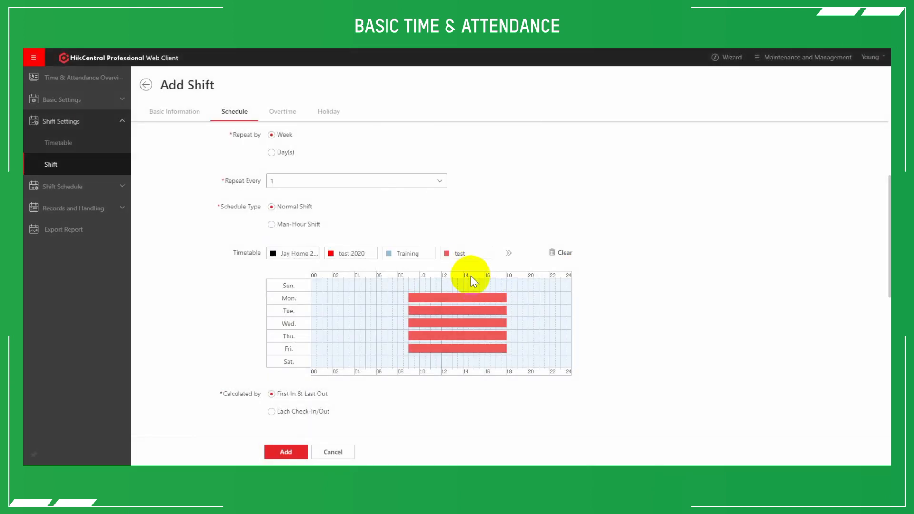
pyautogui.moveTo(468, 349)
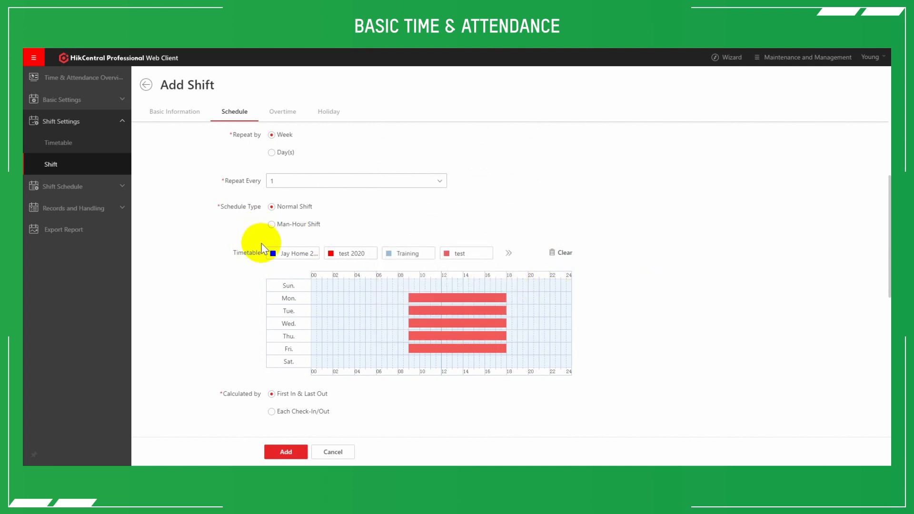
# - Read the help hint for Enable T&A Status on Device and look over the shift's Overtime and Holiday settings
pyautogui.scroll(-3, 248, 260)
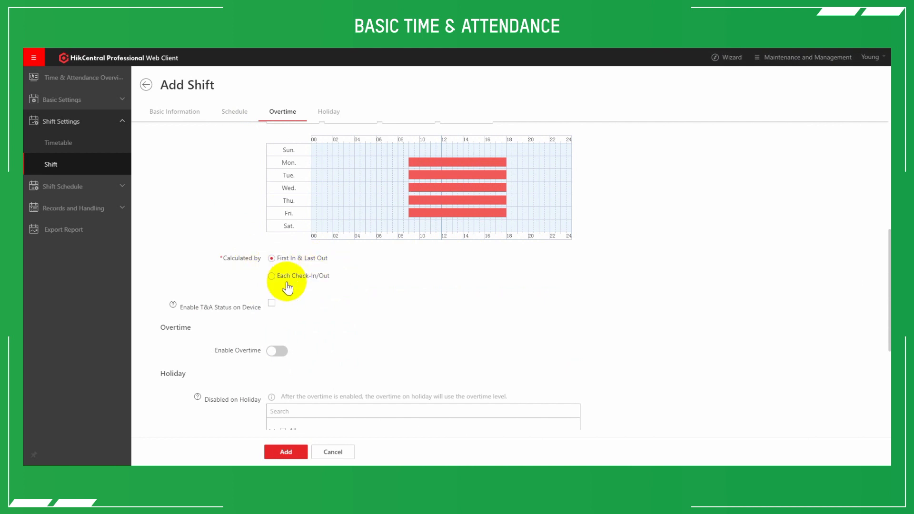
pyautogui.scroll(-2, 307, 298)
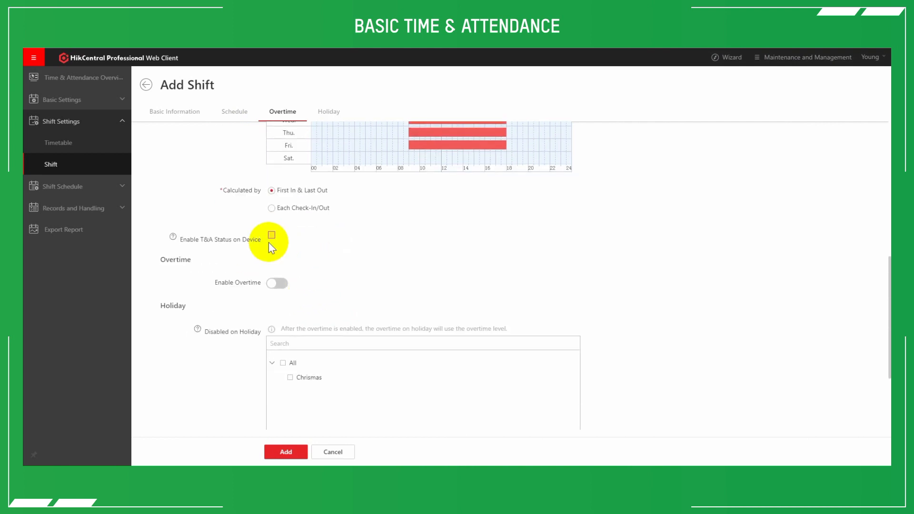
pyautogui.moveTo(173, 236)
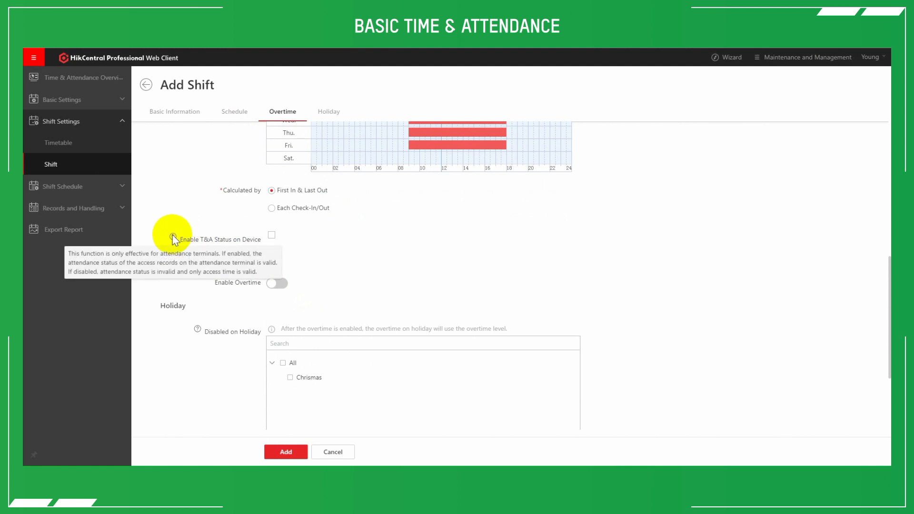
pyautogui.scroll(-2, 273, 245)
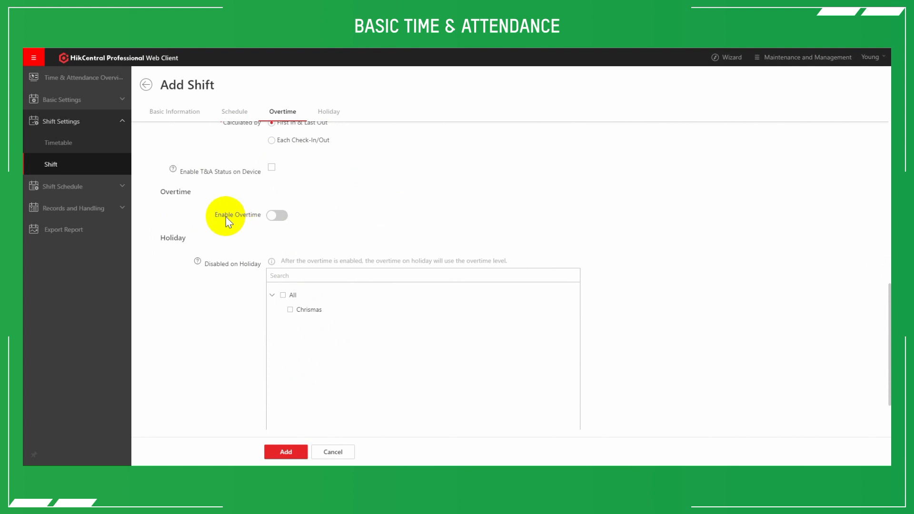
pyautogui.scroll(-2, 293, 228)
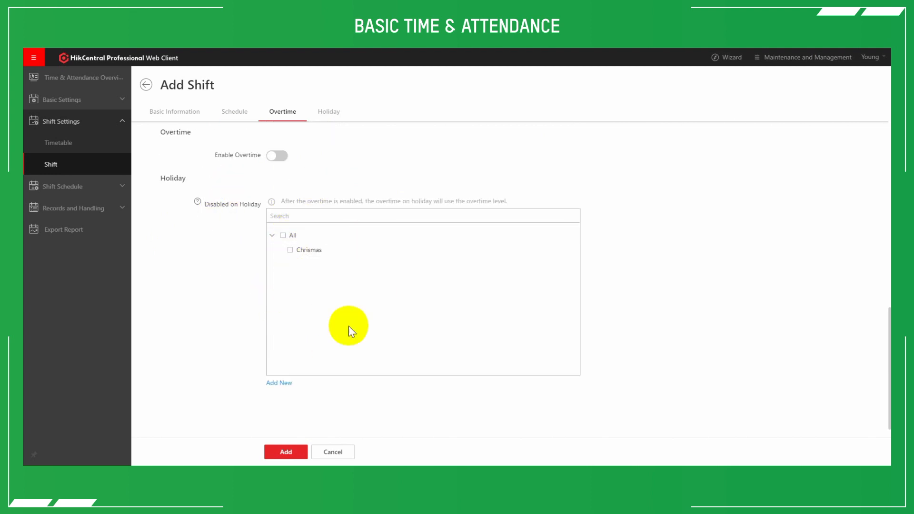
# - Add the shift and expand the test entry in the shift list to review its scheduled work time
pyautogui.click(285, 452)
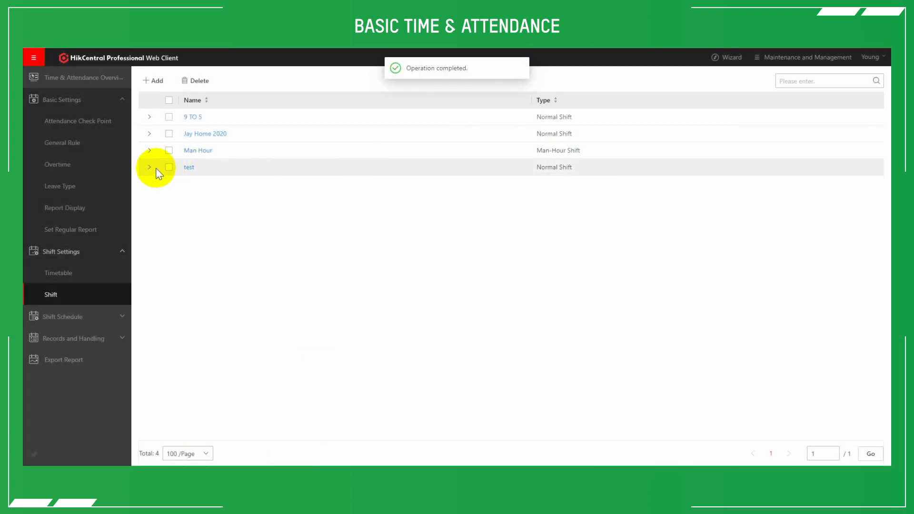
pyautogui.click(149, 167)
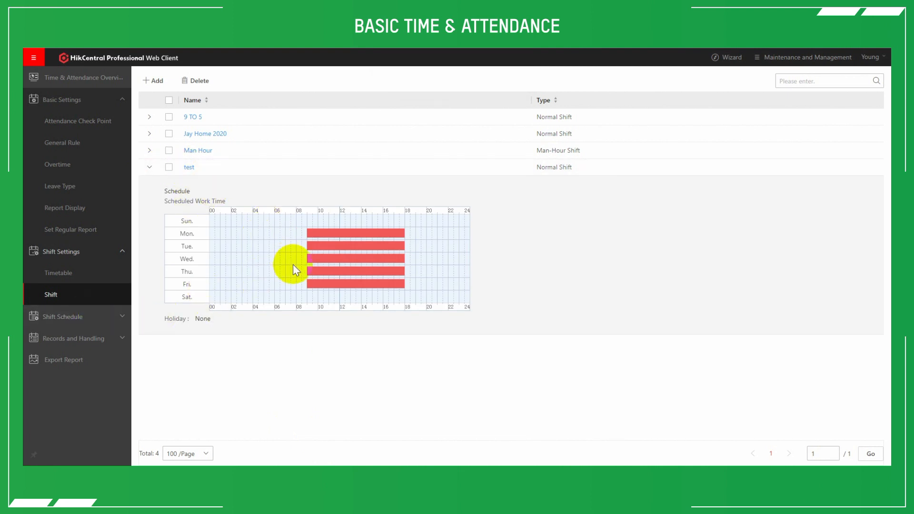
pyautogui.moveTo(331, 274)
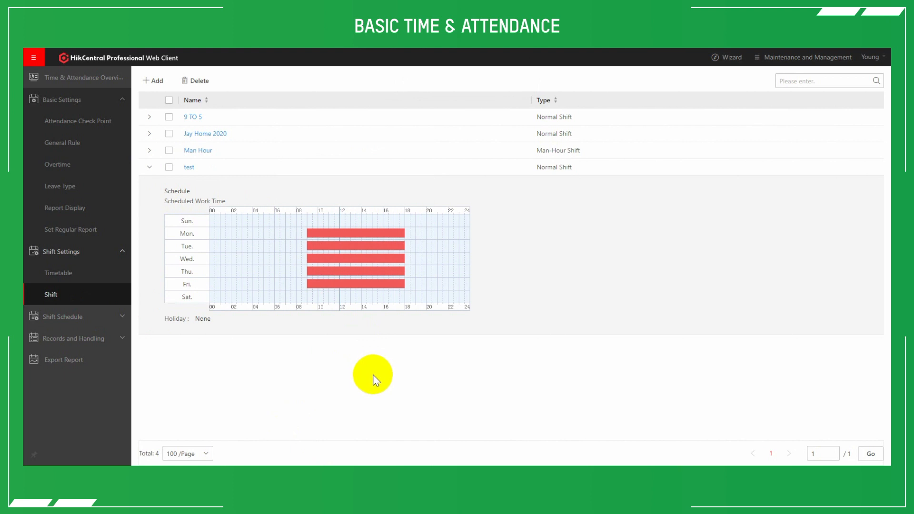
# - Turn on Set Shift Schedule for the HIK person group under Hikvision UK & Ireland
pyautogui.click(119, 317)
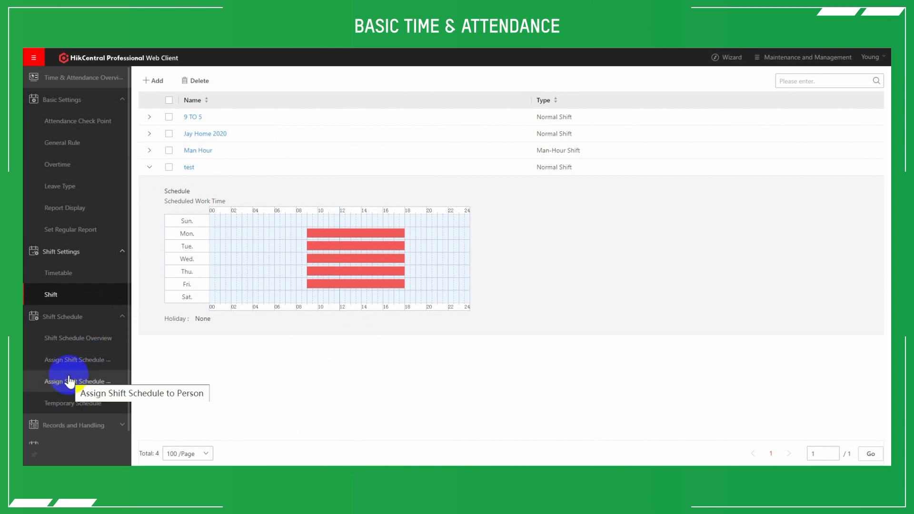
pyautogui.click(88, 361)
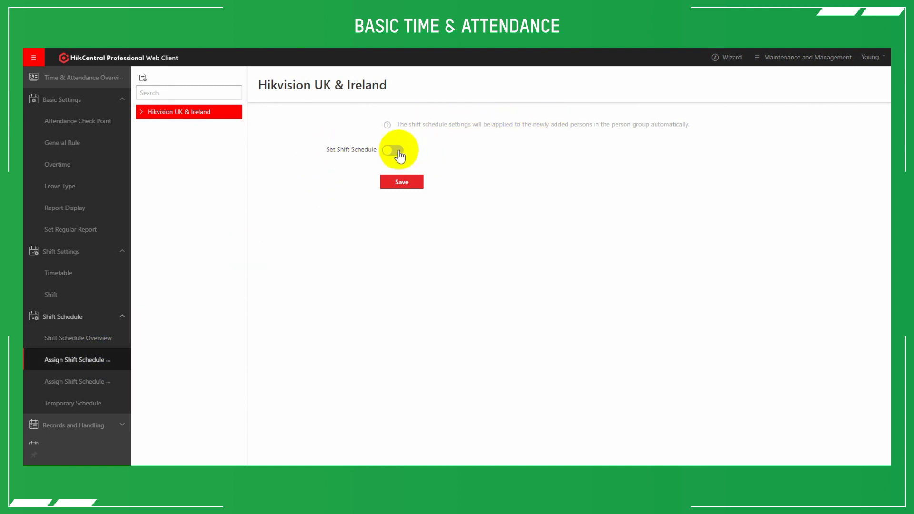
pyautogui.click(146, 117)
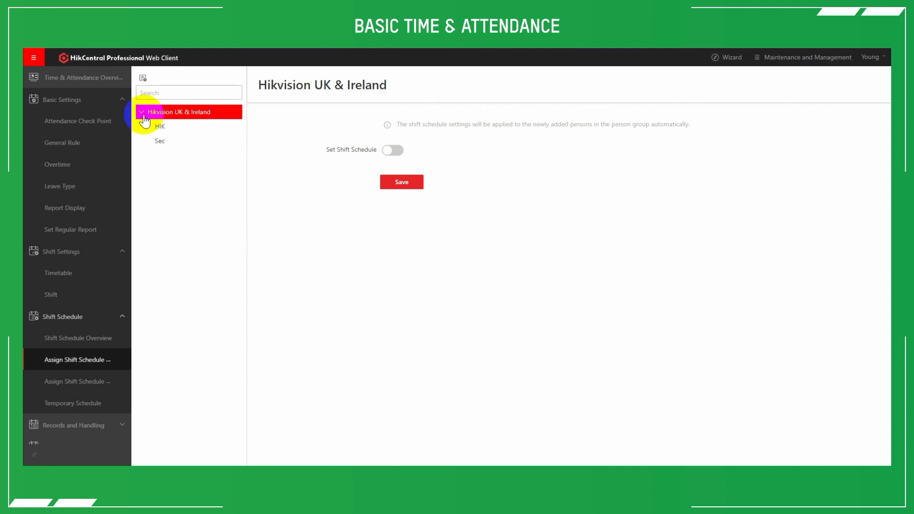
pyautogui.click(170, 128)
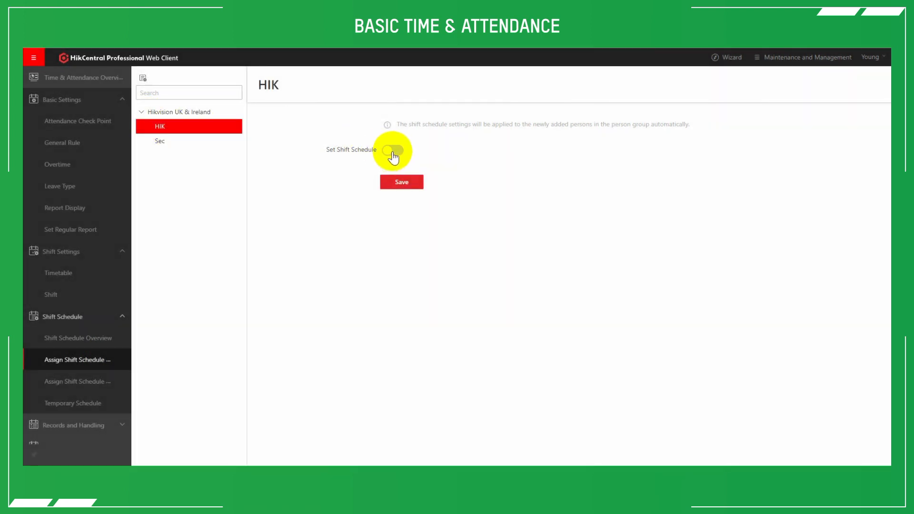
pyautogui.click(392, 151)
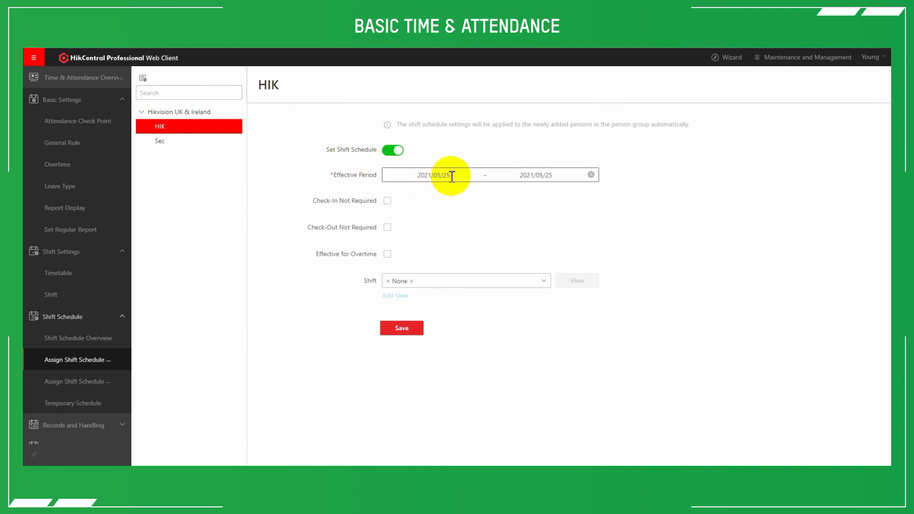
# - Set the HIK group's effective period to 2021/05/25 - 2022/05/25
pyautogui.click(535, 177)
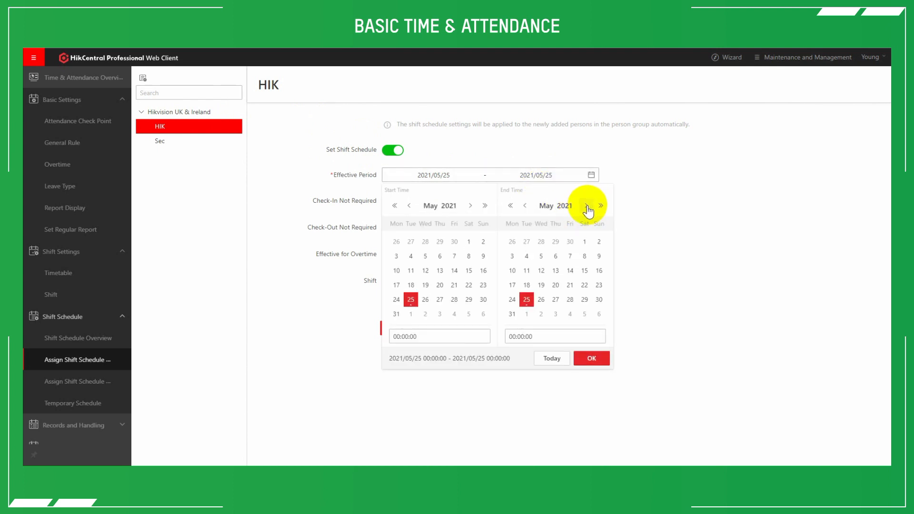
pyautogui.click(601, 205)
pyautogui.click(594, 361)
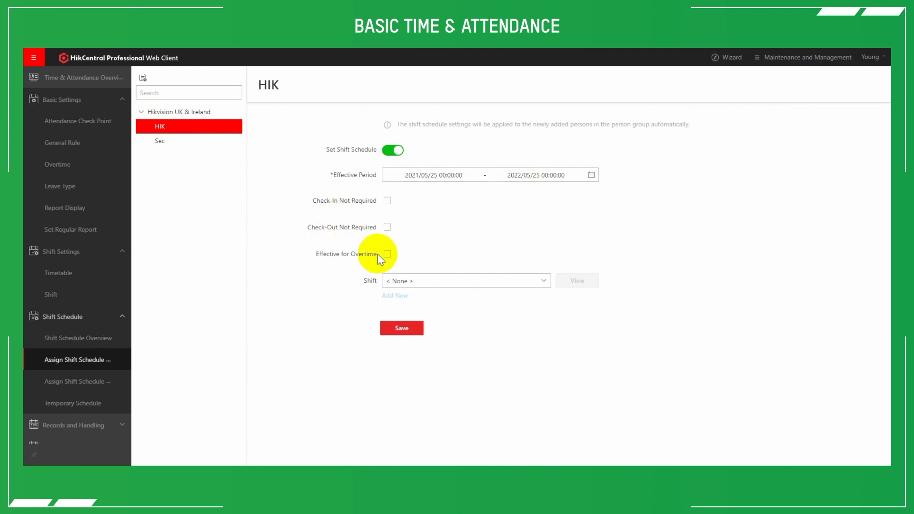
# - Assign the test shift to the HIK group, check the shift's timetable details, and save the group schedule
pyautogui.click(420, 281)
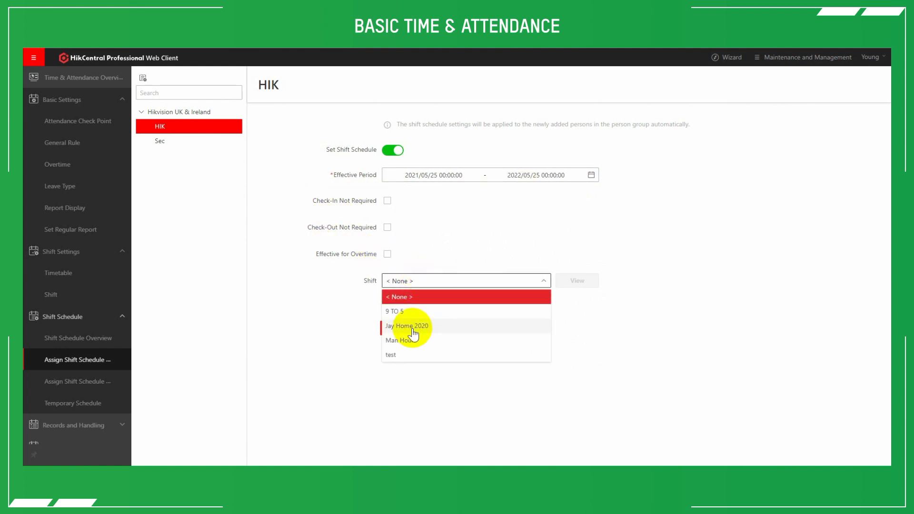
pyautogui.click(398, 358)
pyautogui.click(584, 280)
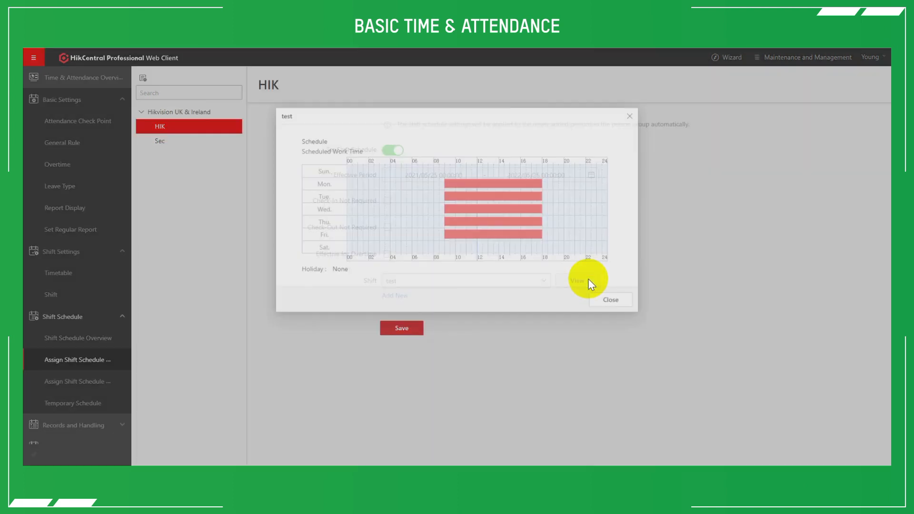
pyautogui.moveTo(495, 233)
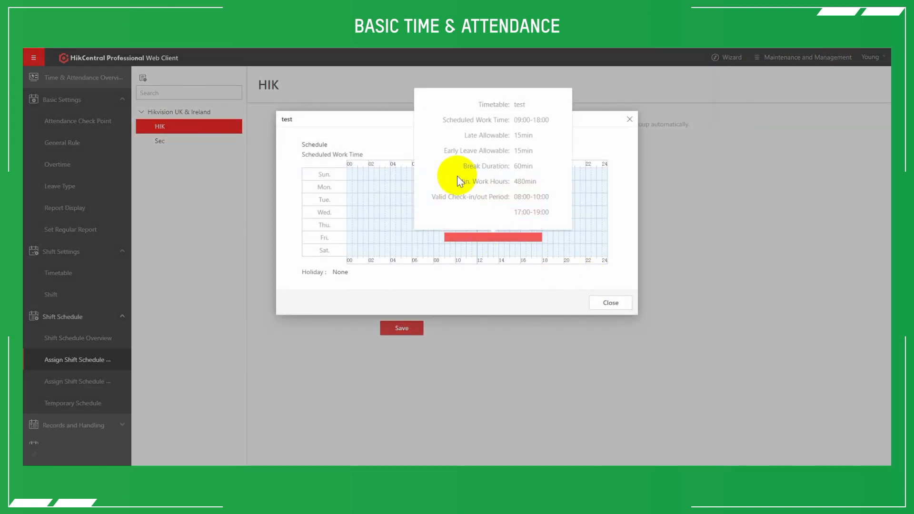
pyautogui.click(608, 302)
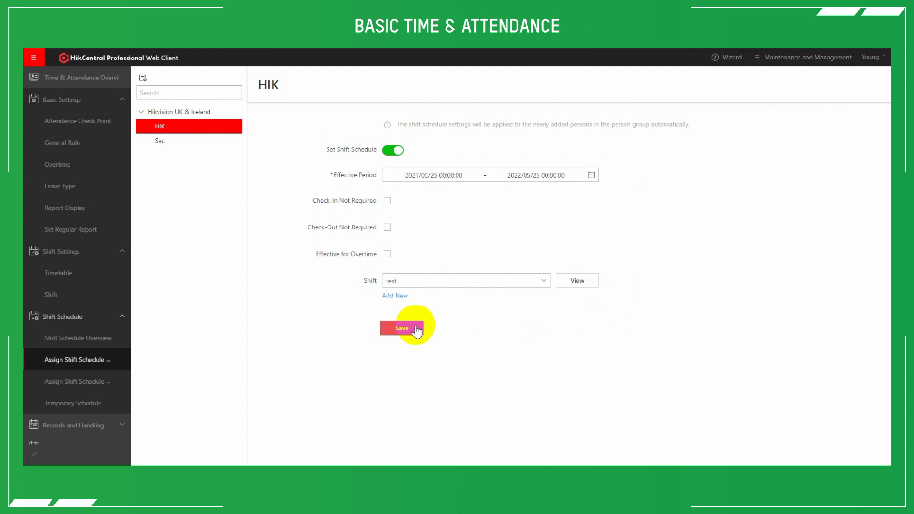
pyautogui.click(416, 329)
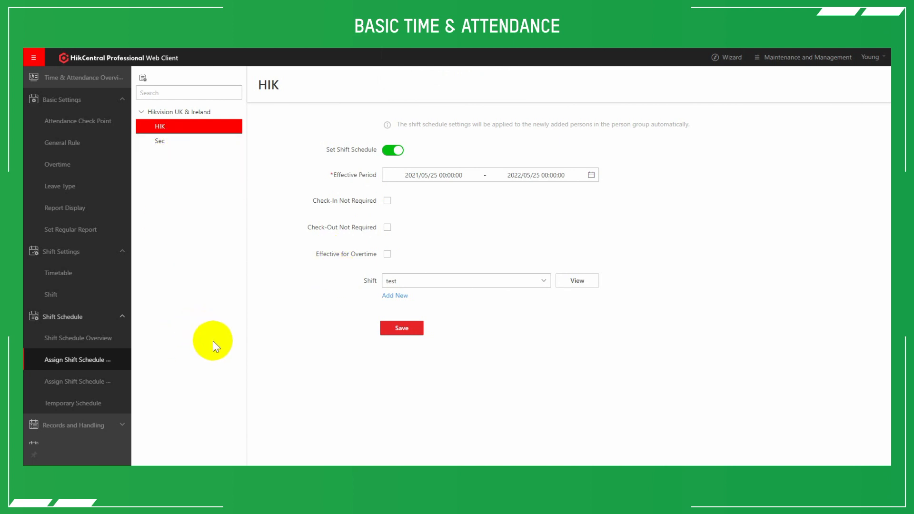
# - Look over the shifts assigned to individual persons in the HIK group on the person-level shift assignment page
pyautogui.click(77, 388)
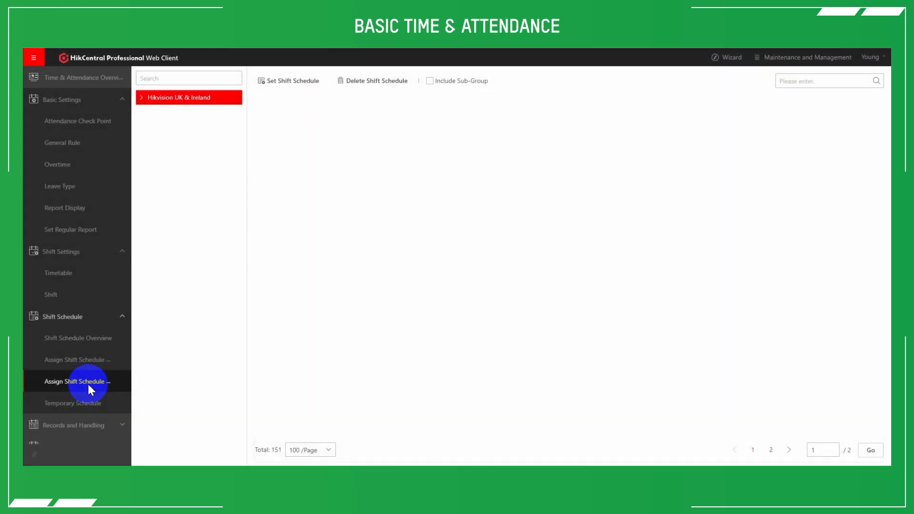
pyautogui.click(146, 103)
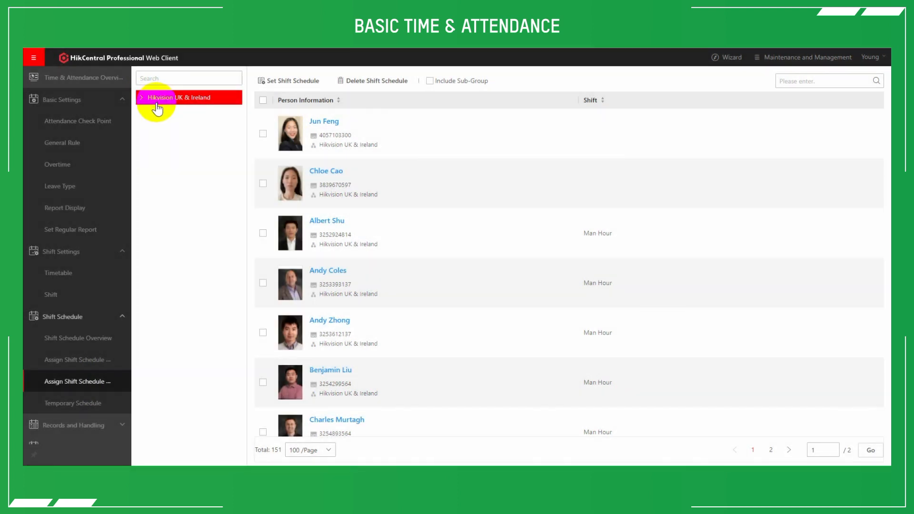
pyautogui.click(142, 101)
pyautogui.click(162, 126)
pyautogui.click(170, 113)
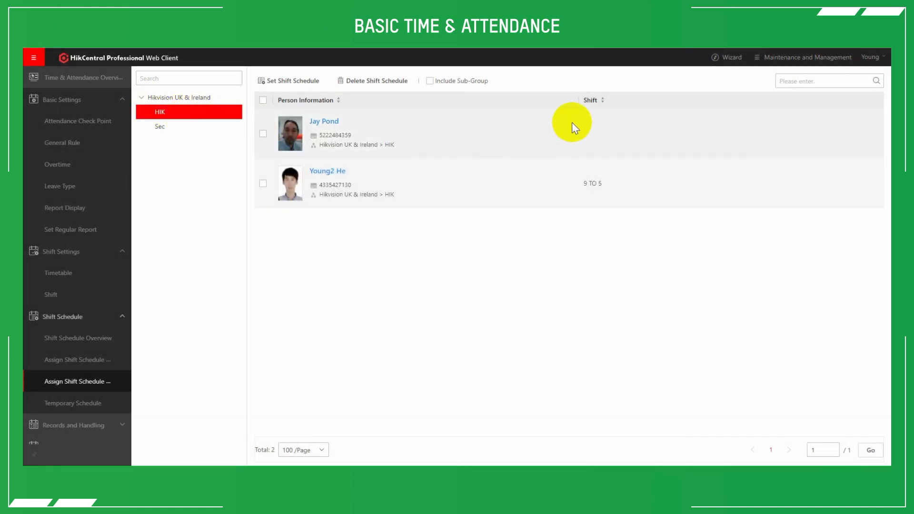
# - Assign the Man Hour shift to the first person in the Hikvision UK & Ireland group and save it
pyautogui.click(169, 99)
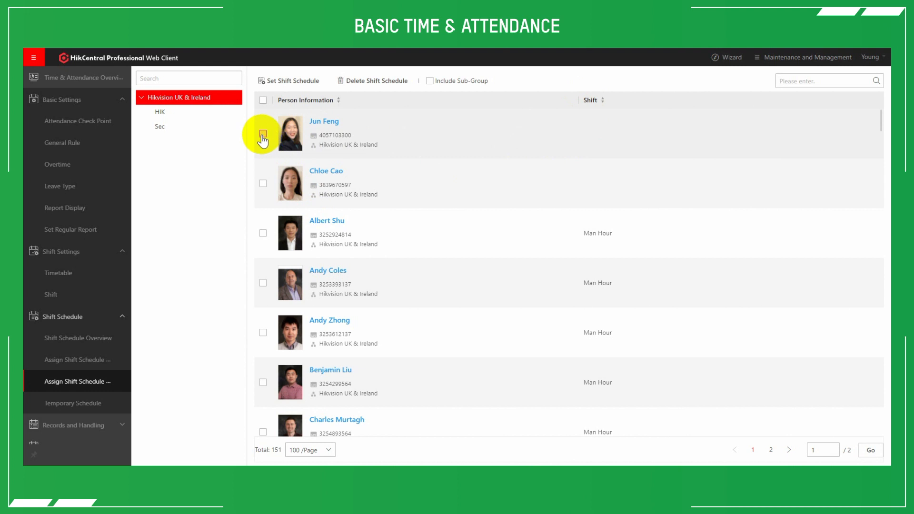
pyautogui.click(285, 86)
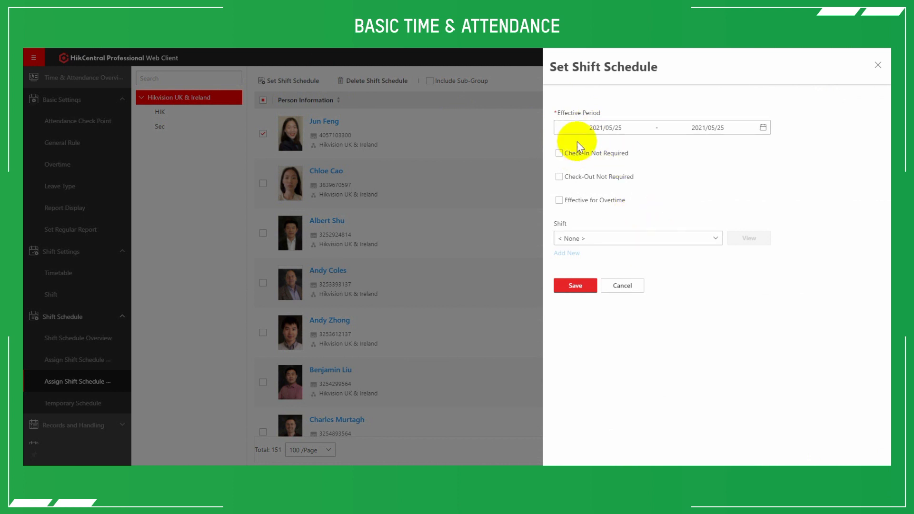
pyautogui.click(629, 240)
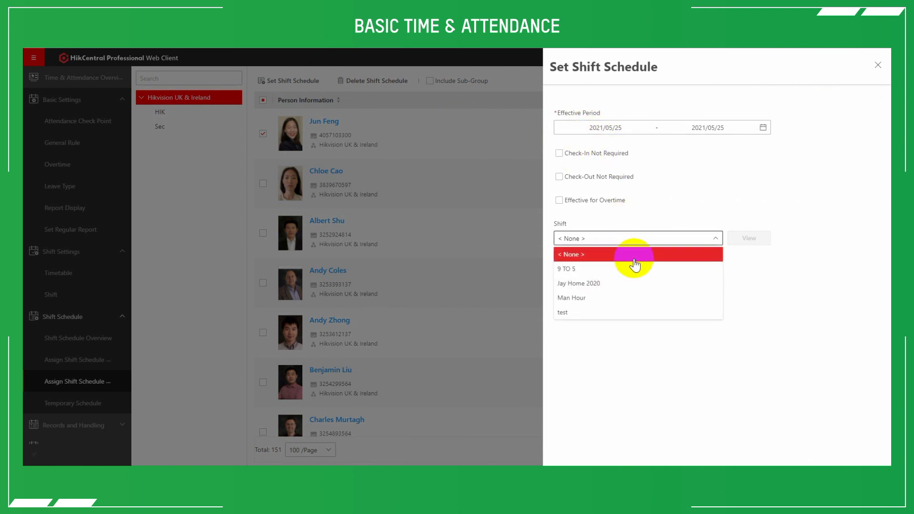
pyautogui.click(577, 299)
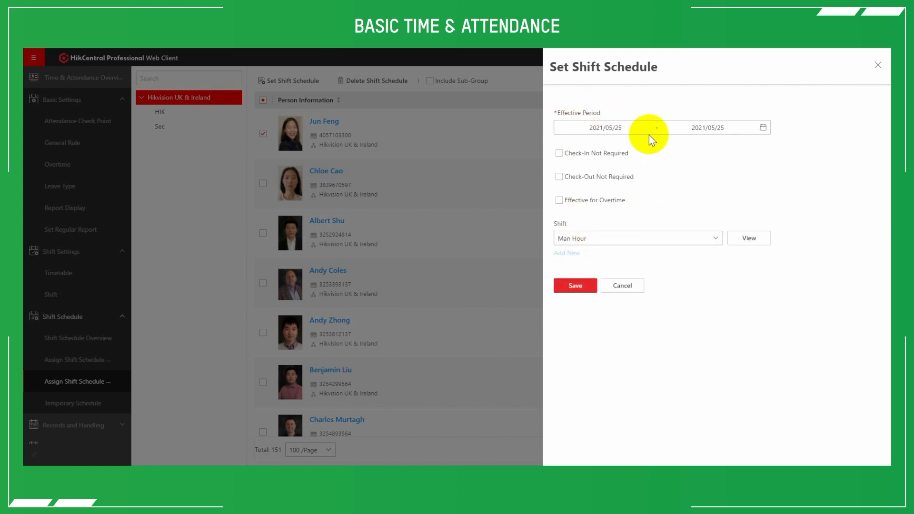
pyautogui.click(573, 285)
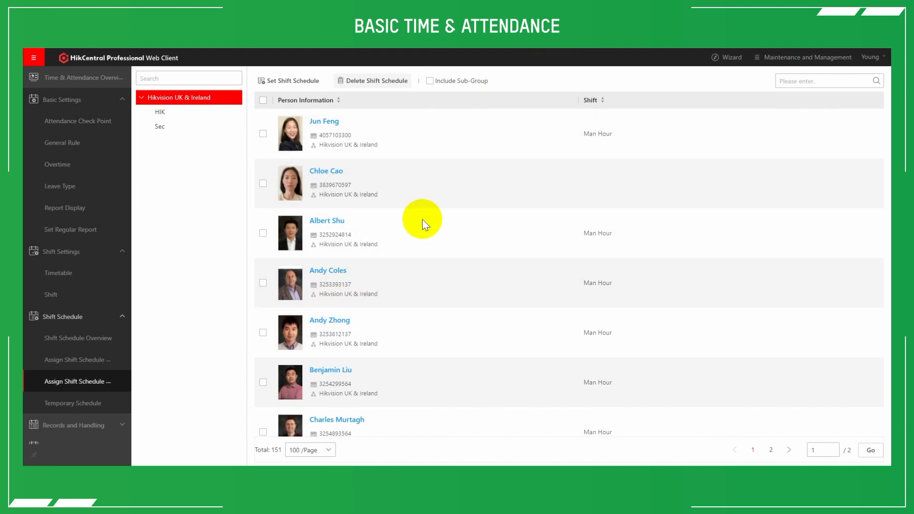
# - Review the weekly Shift Schedule Overview for all persons and check one person's monthly shift calendar
pyautogui.click(78, 339)
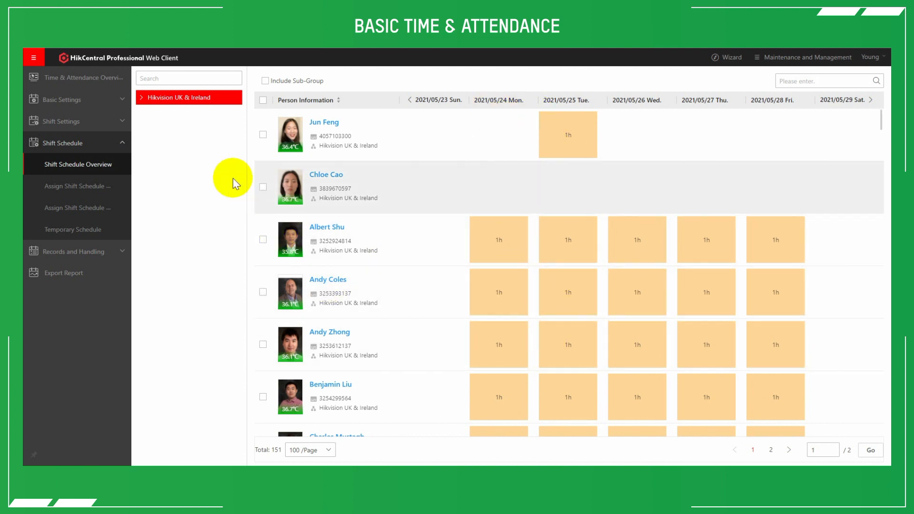
pyautogui.click(109, 173)
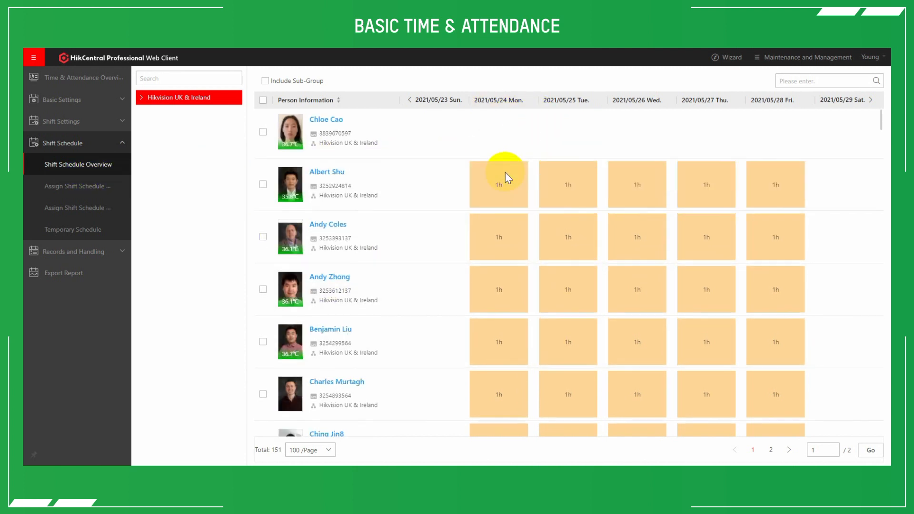
pyautogui.scroll(-5, 506, 176)
pyautogui.scroll(-1, 505, 178)
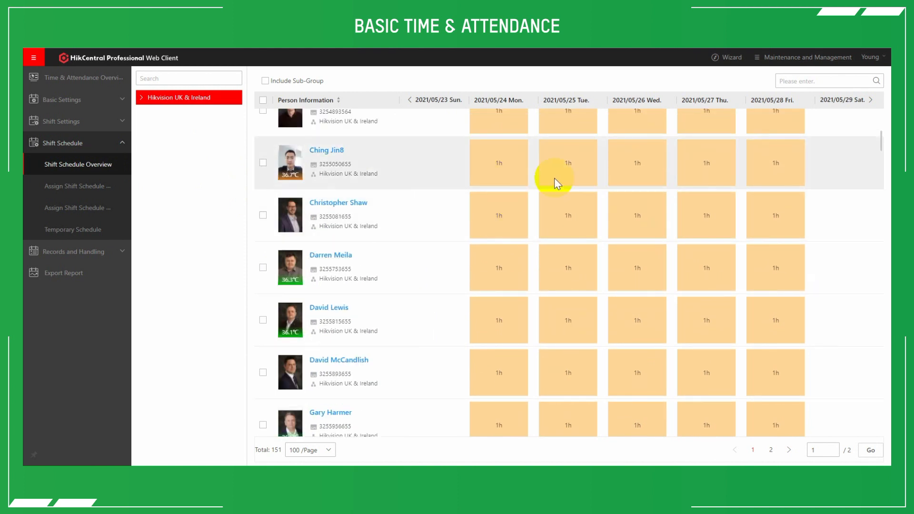
pyautogui.scroll(1, 557, 198)
pyautogui.scroll(-3, 556, 198)
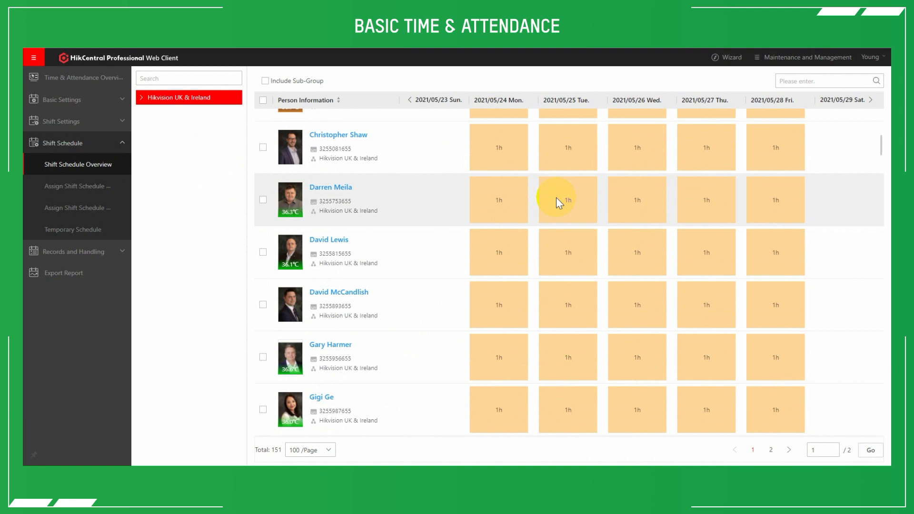
pyautogui.scroll(3, 556, 197)
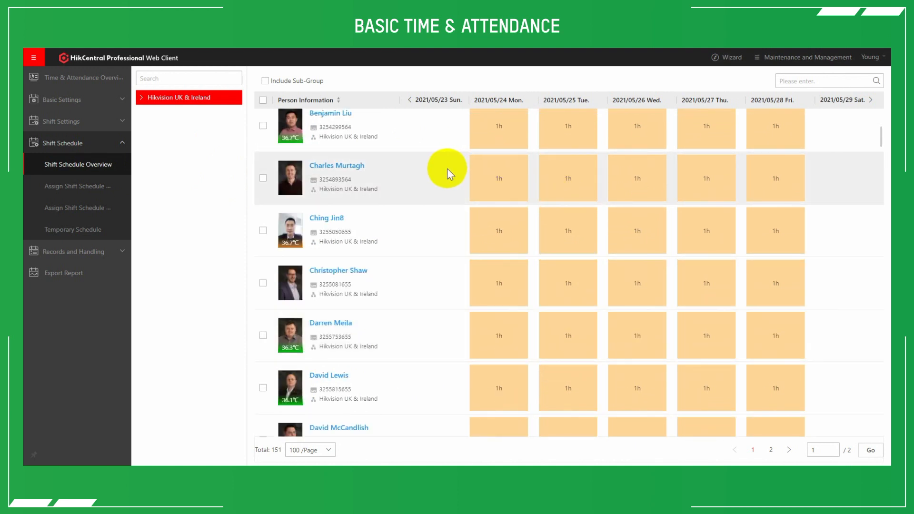
pyautogui.click(349, 168)
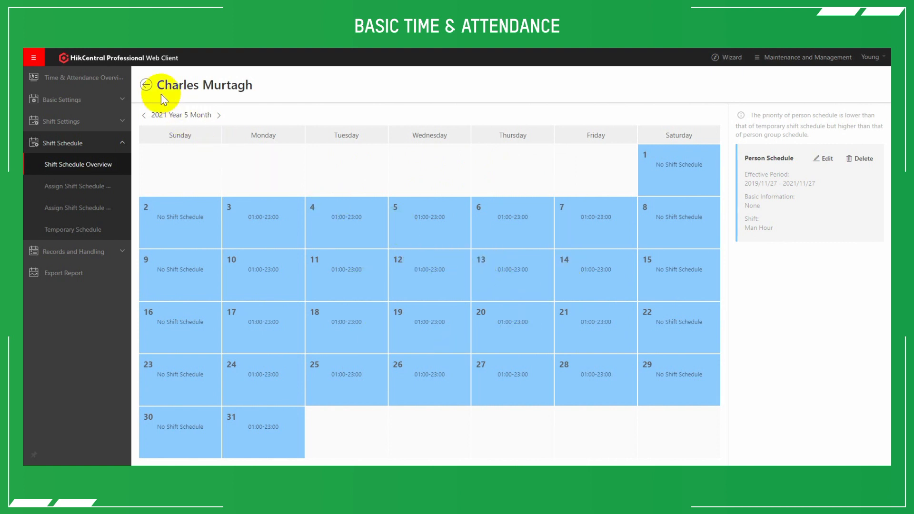
pyautogui.click(147, 86)
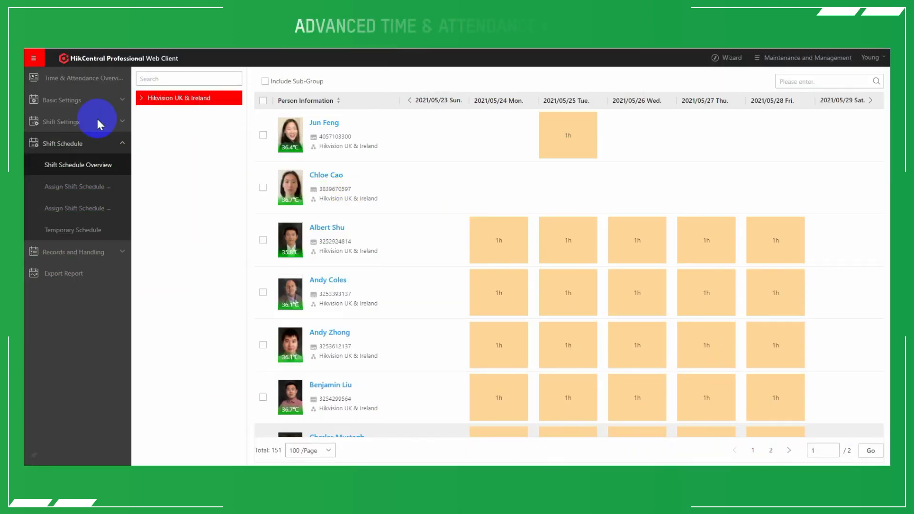
# - Start a new regular report and name it attendance report
pyautogui.click(67, 101)
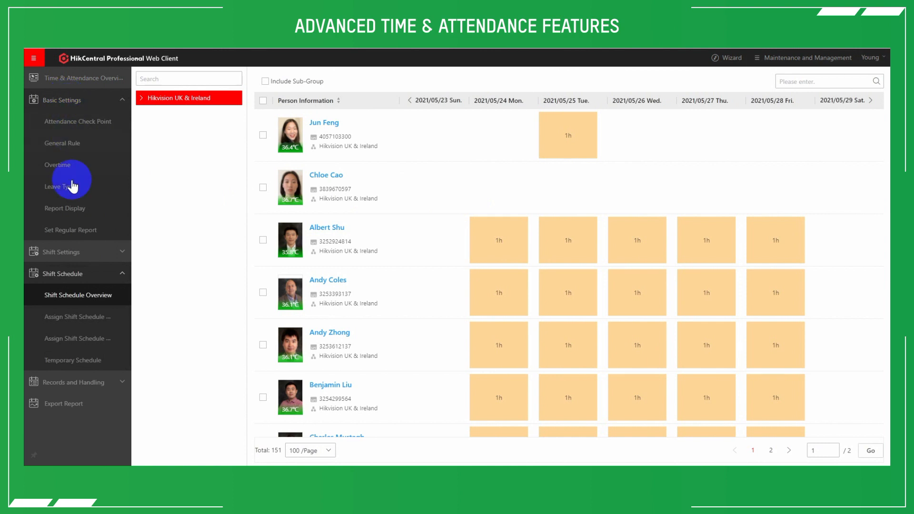
pyautogui.click(68, 229)
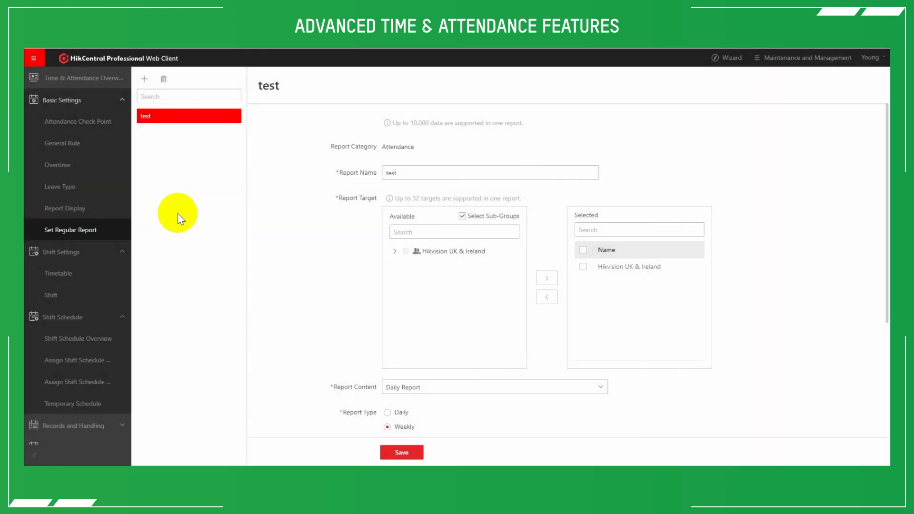
pyautogui.click(145, 79)
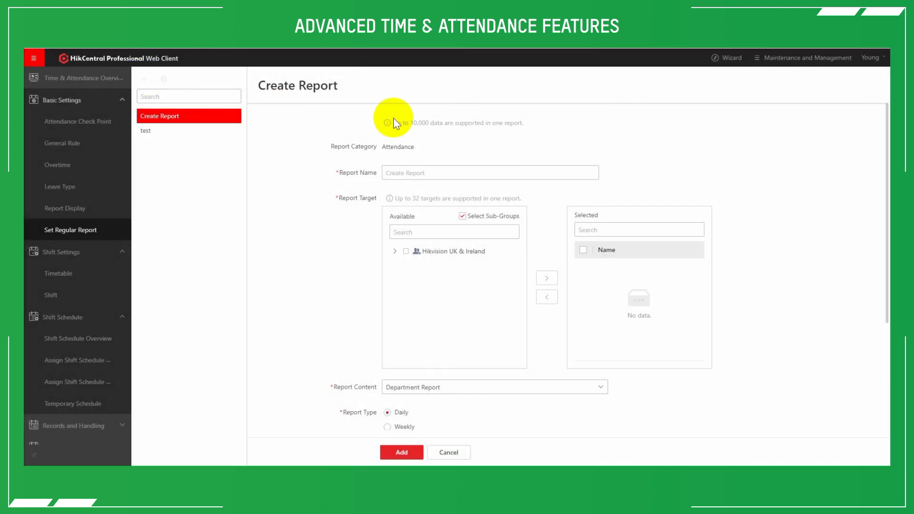
pyautogui.click(400, 173)
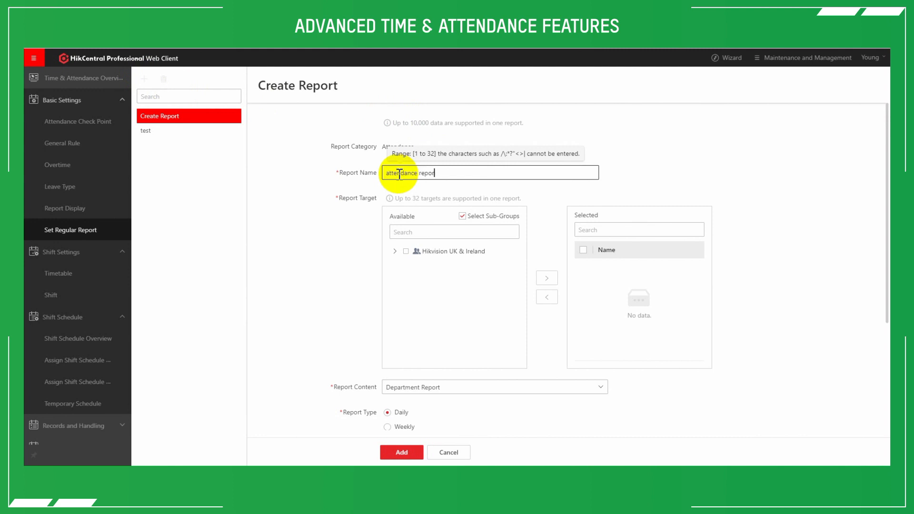
# - Add Hikvision UK & Ireland with its sub-groups as report targets, and remove HIK and Sec from the selection
pyautogui.click(394, 253)
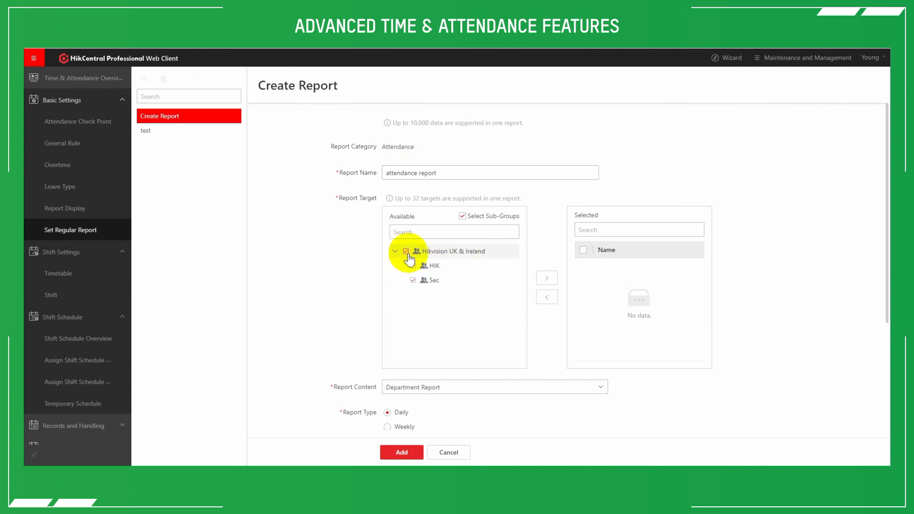
pyautogui.click(546, 278)
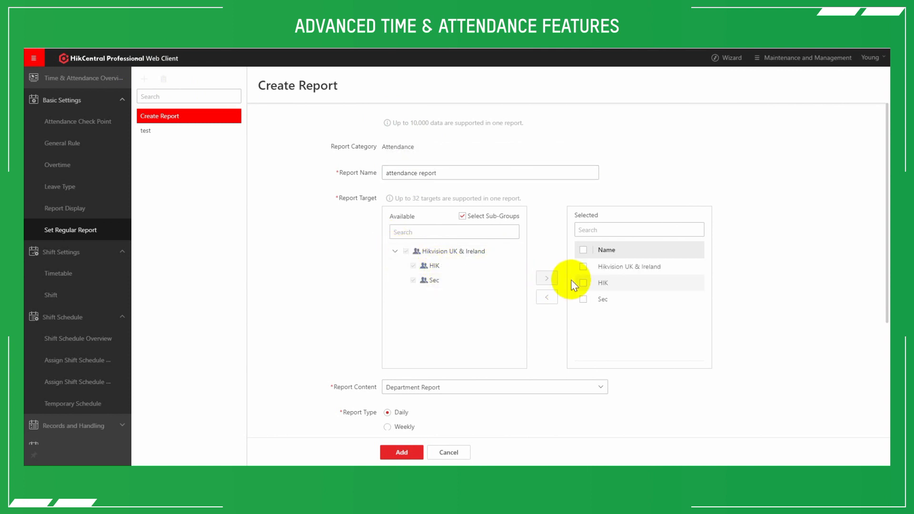
pyautogui.click(584, 299)
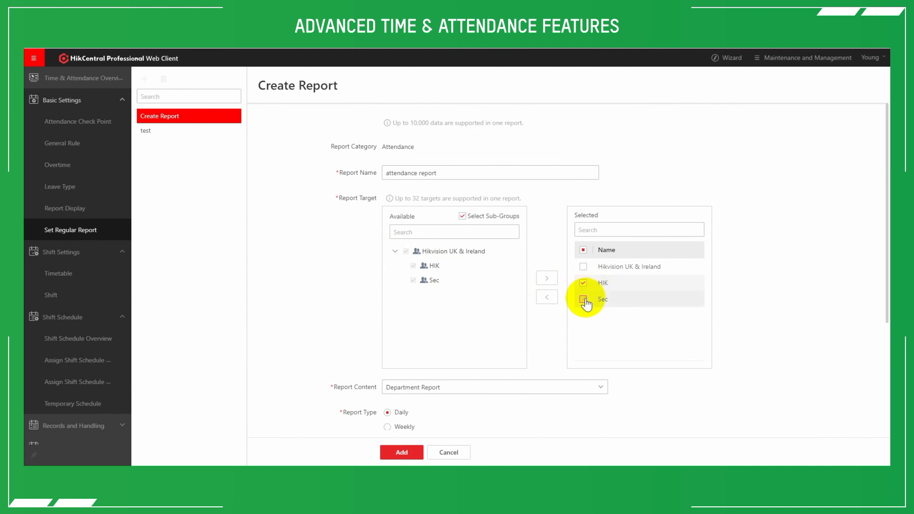
pyautogui.click(547, 297)
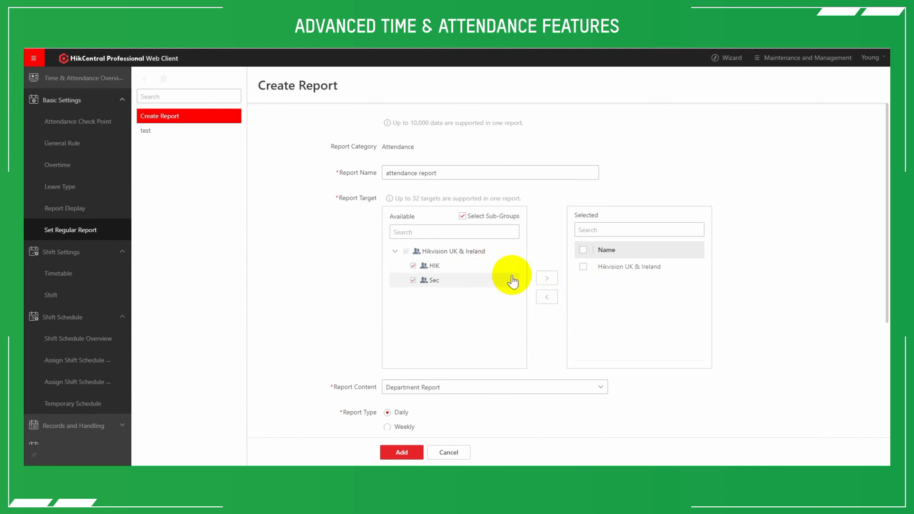
# - Set the report content to Monthly Overview with sending on day 1 of the month
pyautogui.scroll(-2, 393, 247)
pyautogui.scroll(-2, 338, 229)
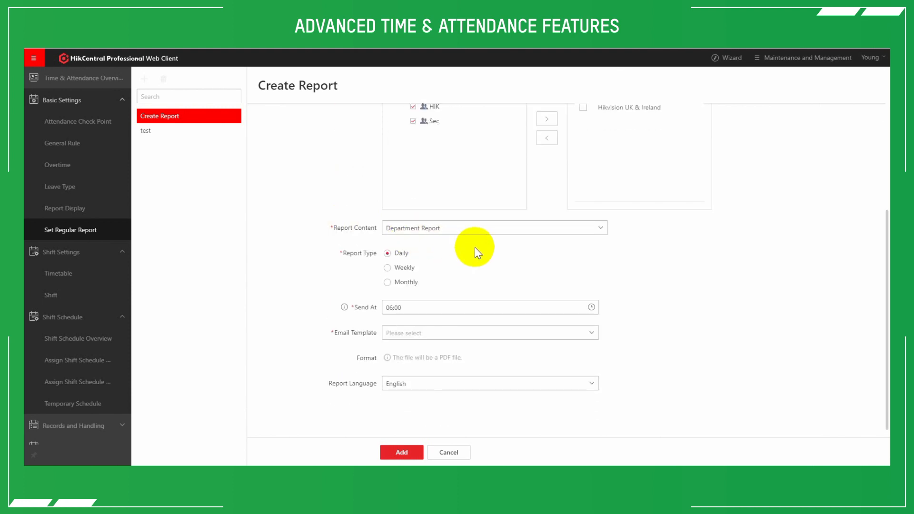
pyautogui.click(414, 228)
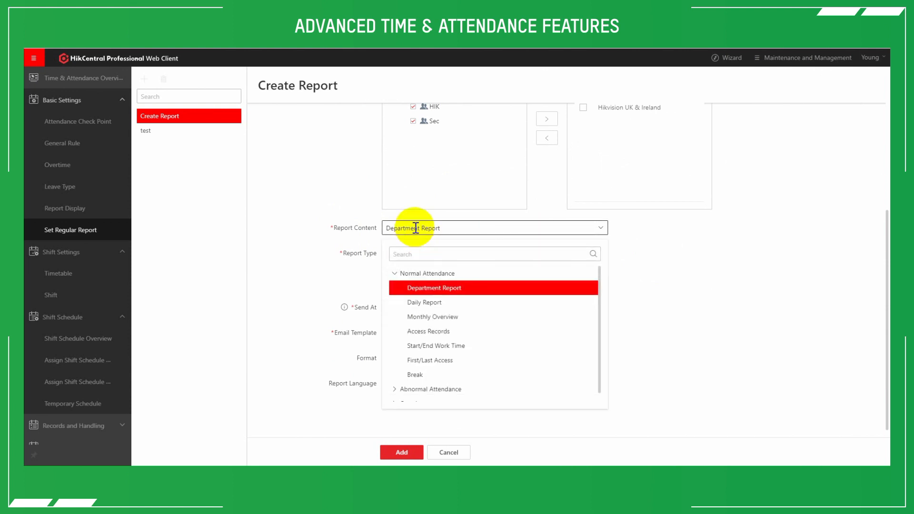
pyautogui.click(443, 318)
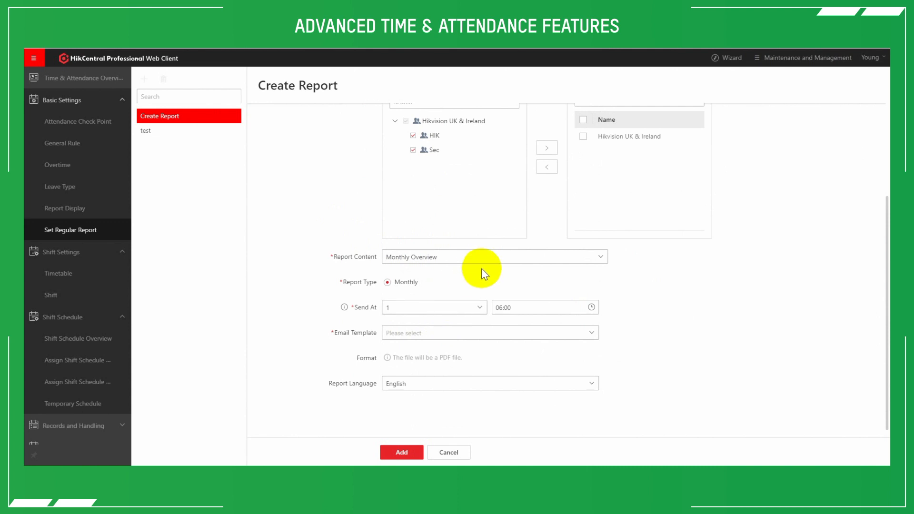
pyautogui.scroll(2, 484, 274)
pyautogui.scroll(-2, 484, 274)
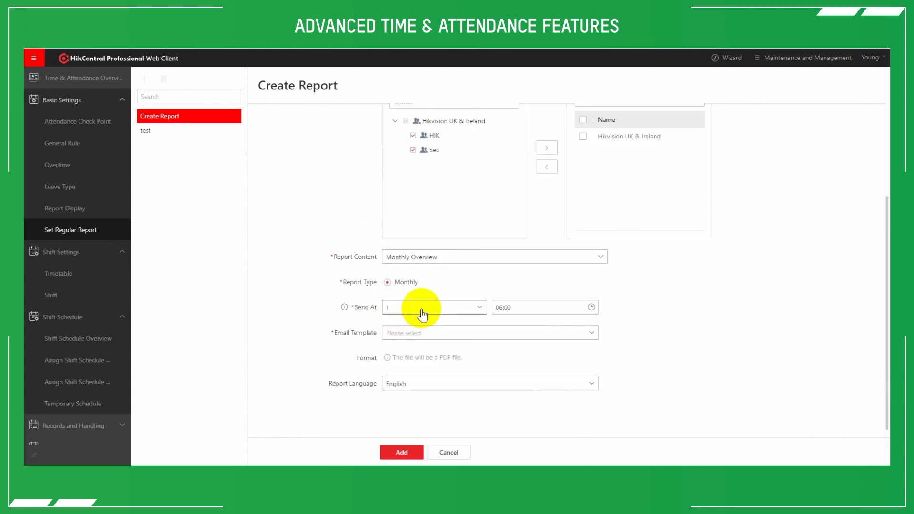
pyautogui.click(452, 313)
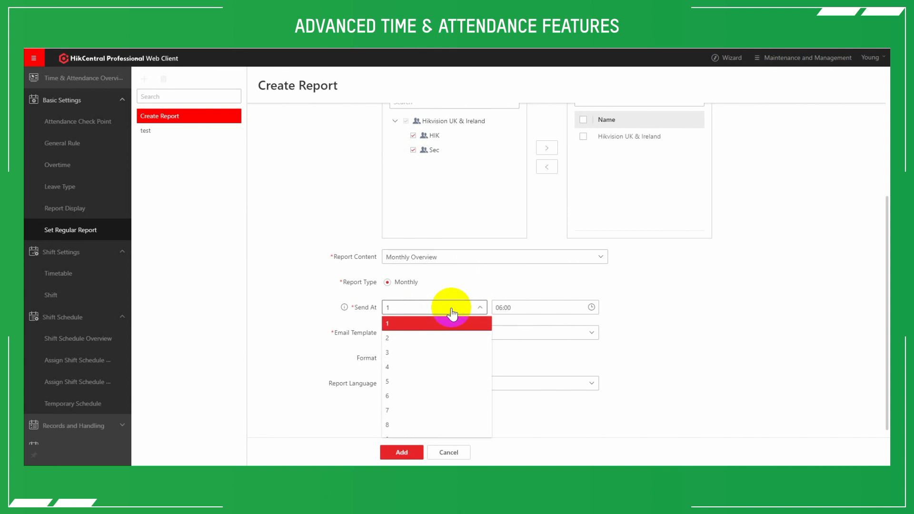
pyautogui.click(415, 323)
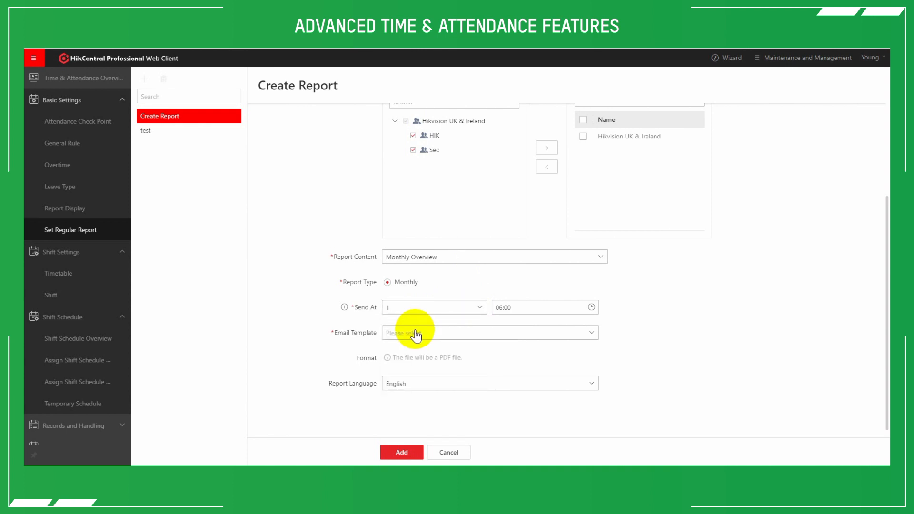
# - Set the report content to Department Report and the report type to Monthly, keeping day 1 as the sending day
pyautogui.click(450, 258)
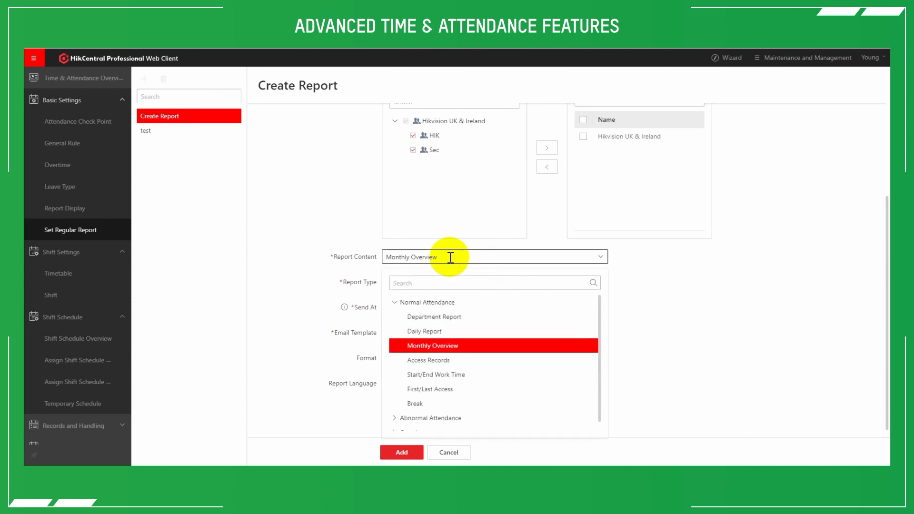
pyautogui.click(439, 318)
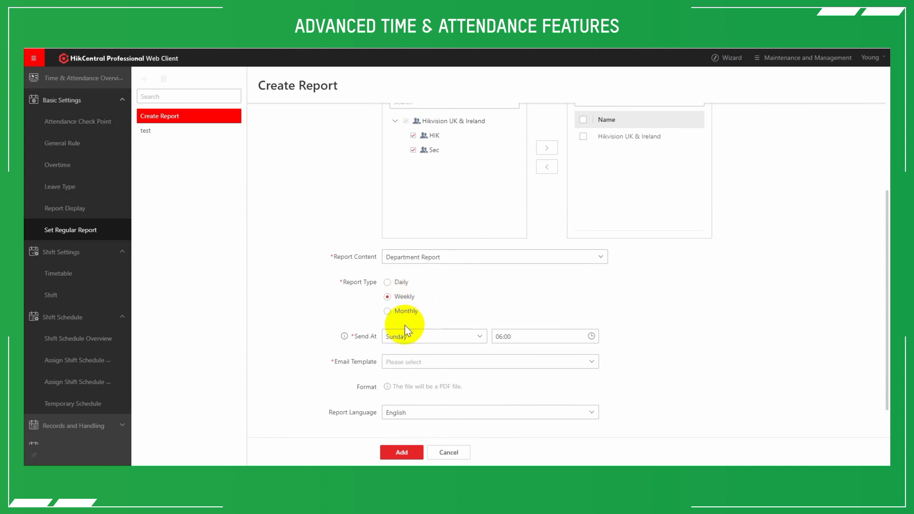
pyautogui.click(418, 338)
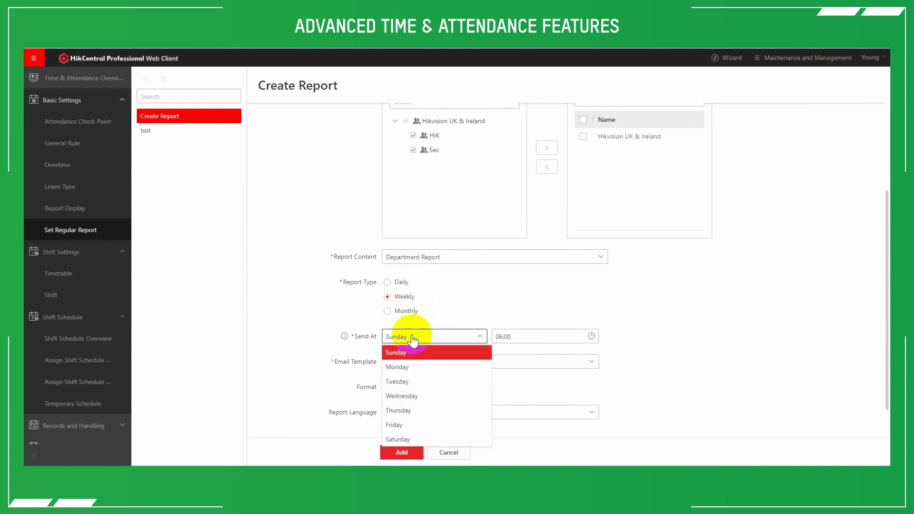
pyautogui.click(407, 311)
pyautogui.click(418, 340)
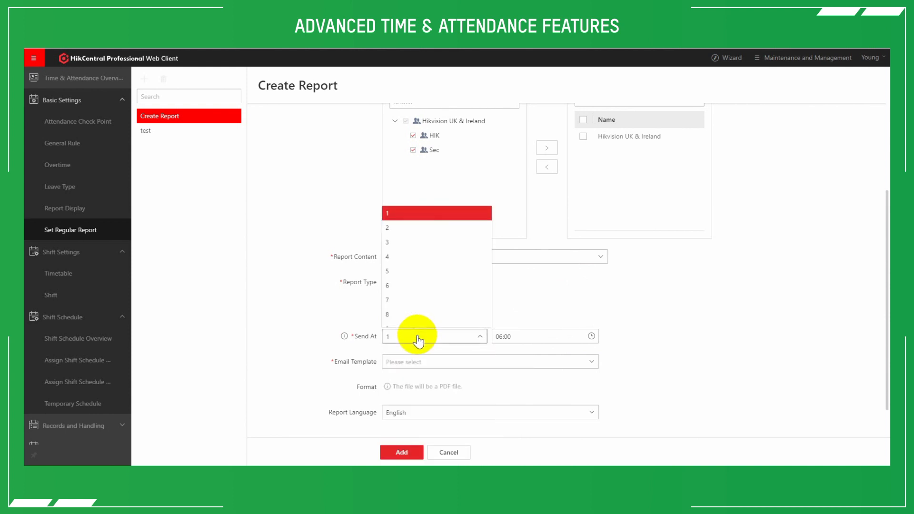
pyautogui.scroll(-5, 417, 258)
pyautogui.scroll(3, 415, 264)
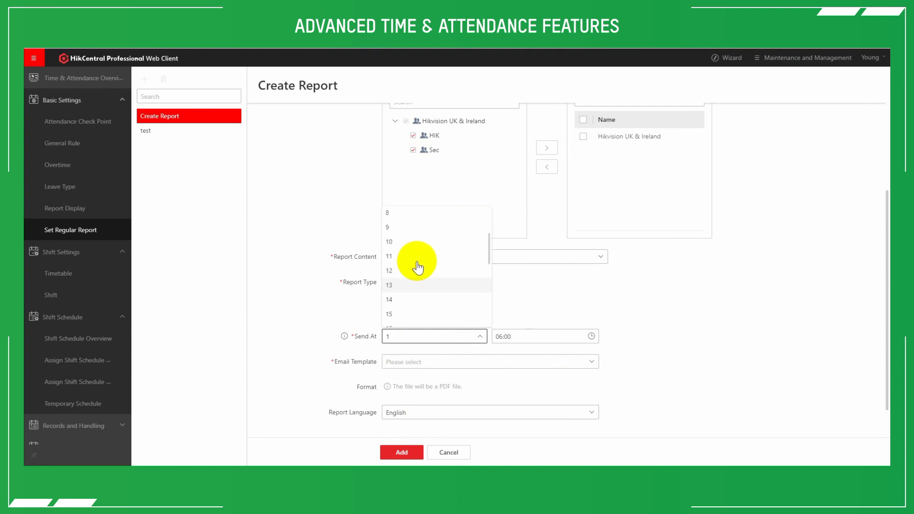
pyautogui.click(487, 288)
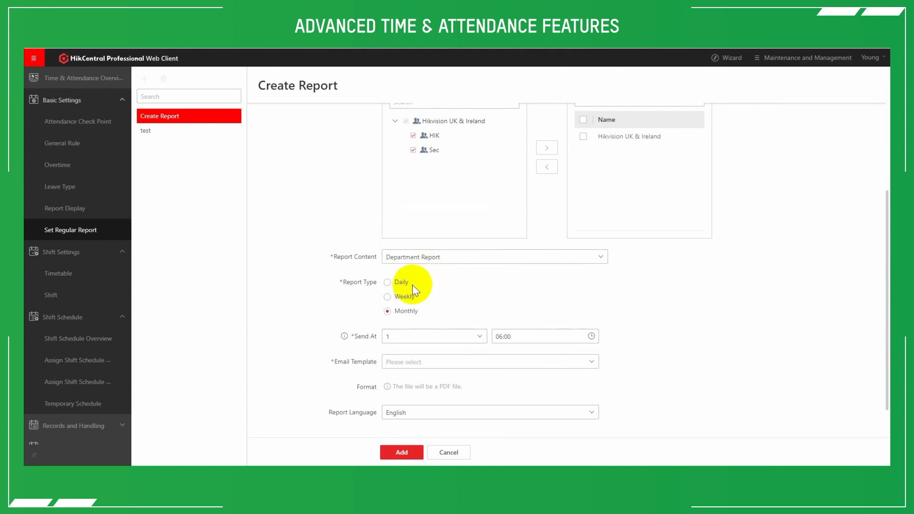
# - Select the email template named after the logged-in user and add the attendance report
pyautogui.scroll(-1, 343, 298)
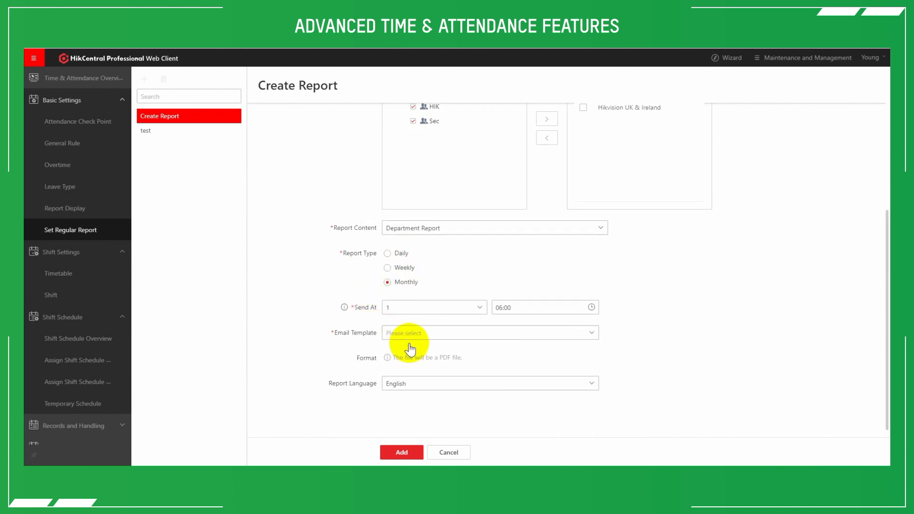
pyautogui.click(428, 333)
pyautogui.scroll(-5, 434, 266)
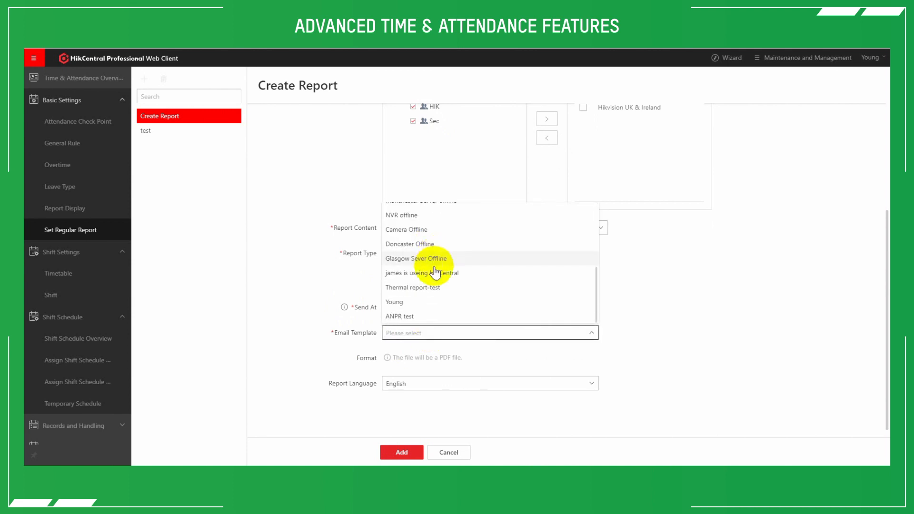
pyautogui.click(419, 301)
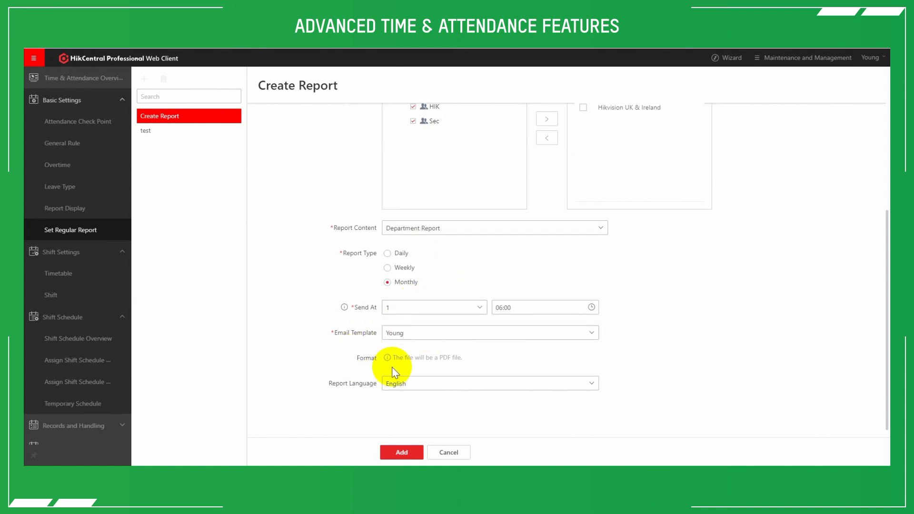
pyautogui.click(397, 454)
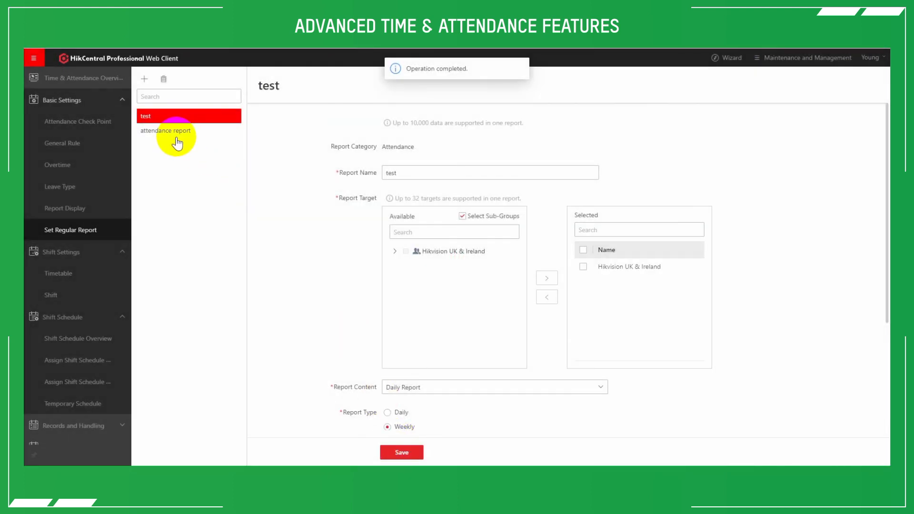
# - Open the saved attendance report and review its targets, content and sending settings
pyautogui.click(175, 136)
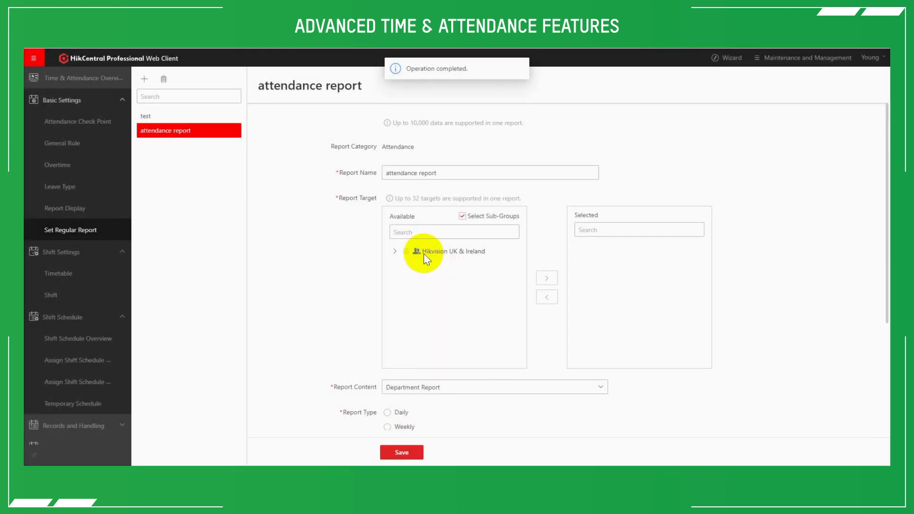
pyautogui.scroll(-3, 321, 237)
pyautogui.scroll(2, 322, 237)
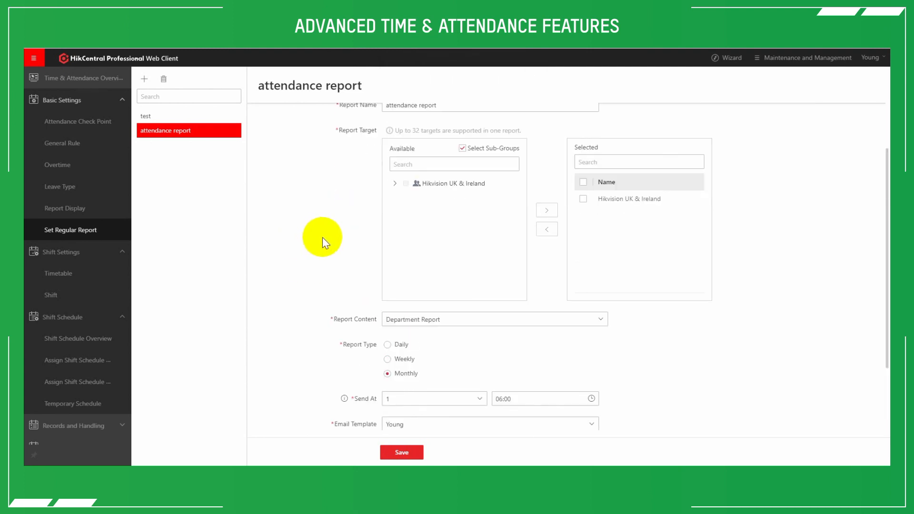
pyautogui.click(213, 142)
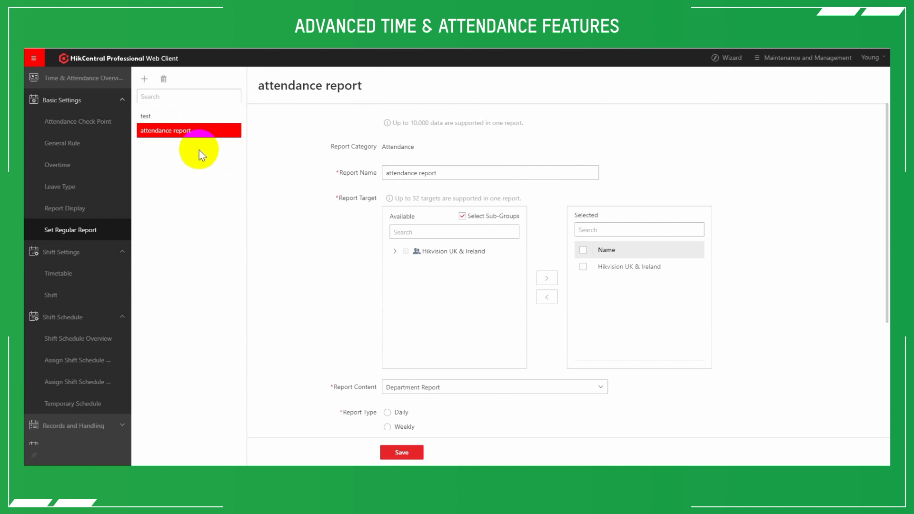
# - Collapse the Shift Schedule and Shift Settings sections and open the Export Report page
pyautogui.scroll(-1, 76, 232)
pyautogui.scroll(-1, 76, 232)
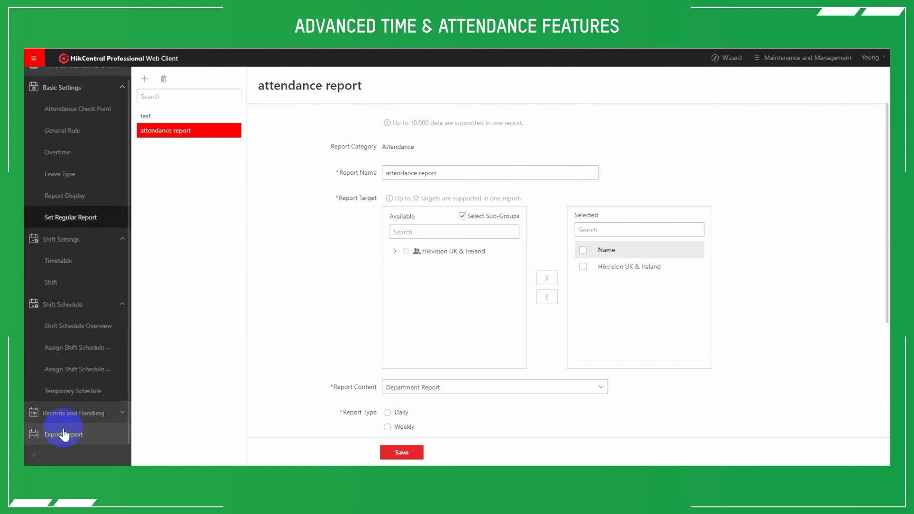
pyautogui.click(66, 307)
pyautogui.click(89, 255)
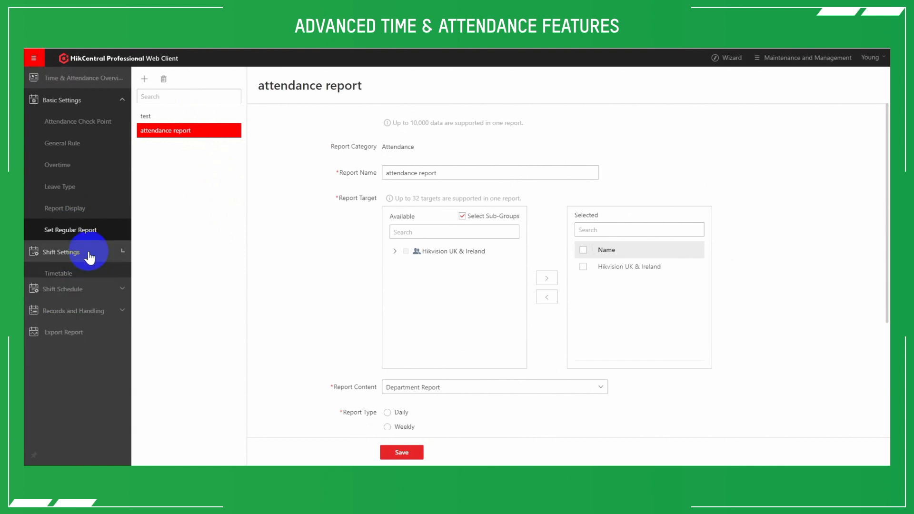
pyautogui.click(79, 318)
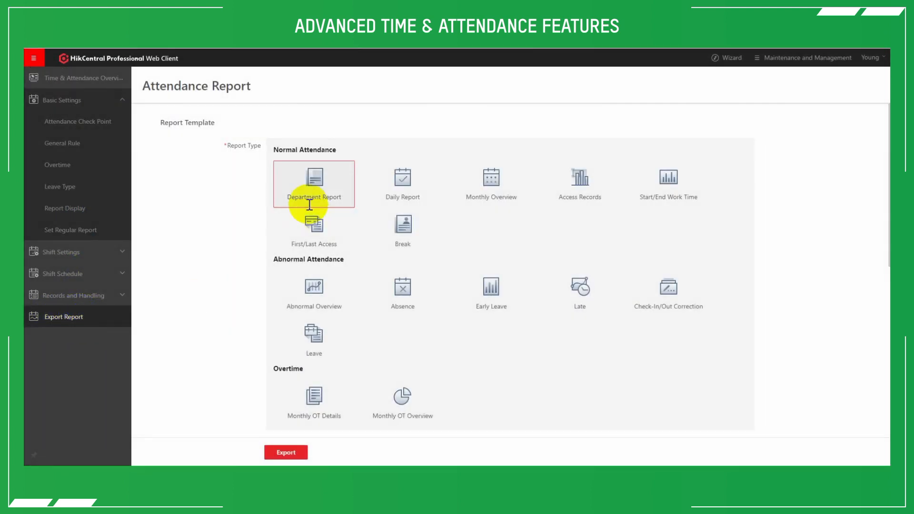
# - Try the Daily Report and Monthly Overview types, then choose Department Report for the Hikvision UK & Ireland person group
pyautogui.click(401, 184)
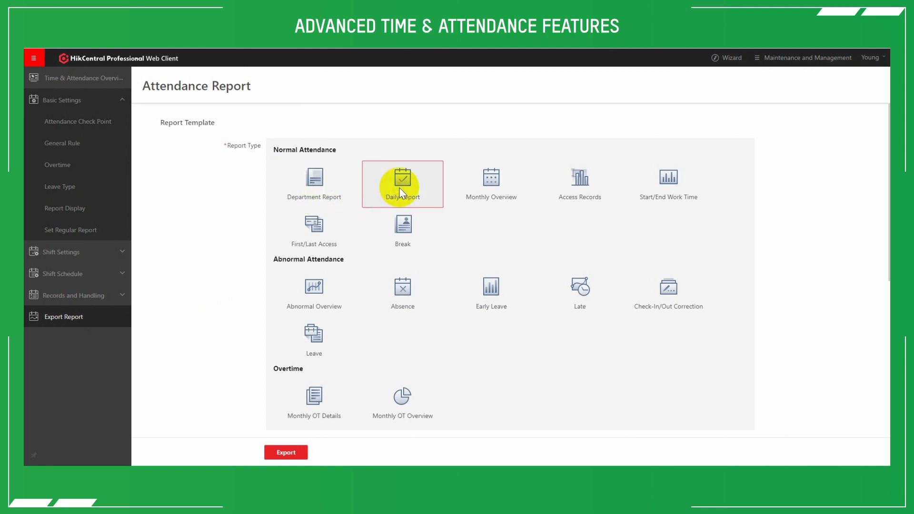
pyautogui.click(492, 183)
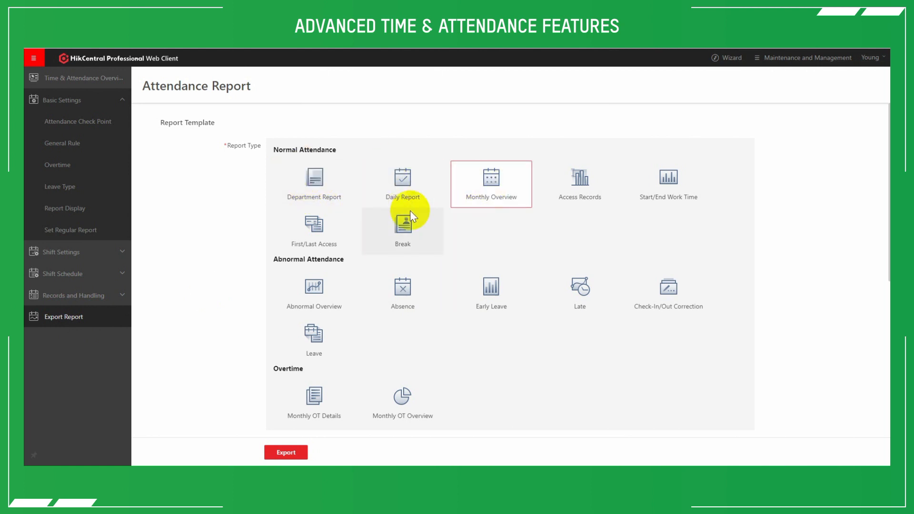
pyautogui.scroll(-2, 366, 199)
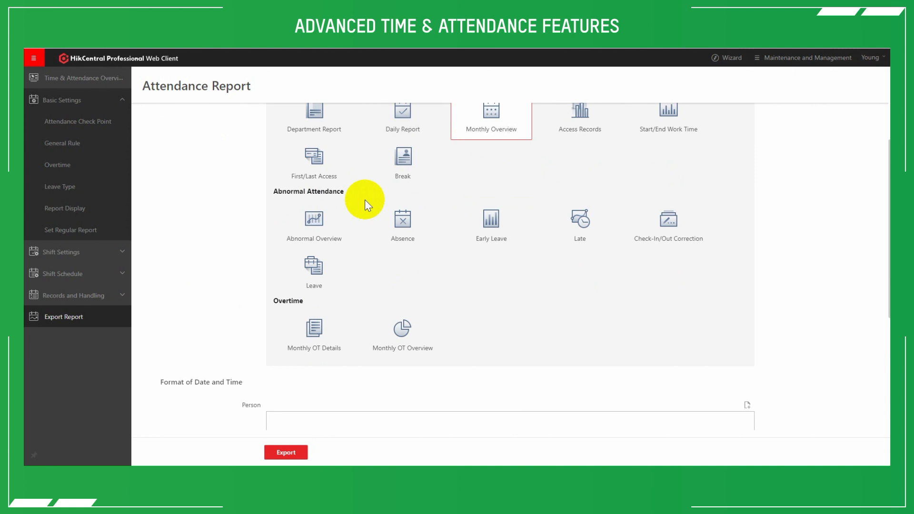
pyautogui.click(320, 127)
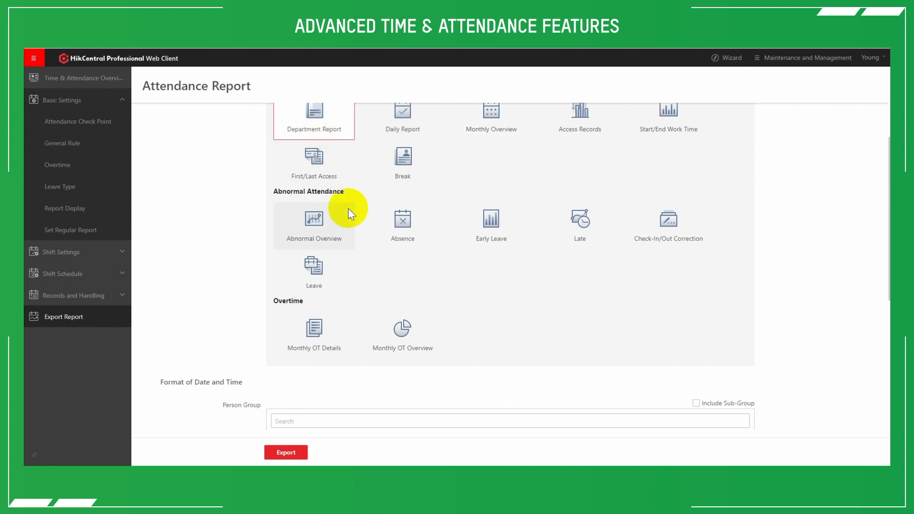
pyautogui.scroll(-3, 348, 210)
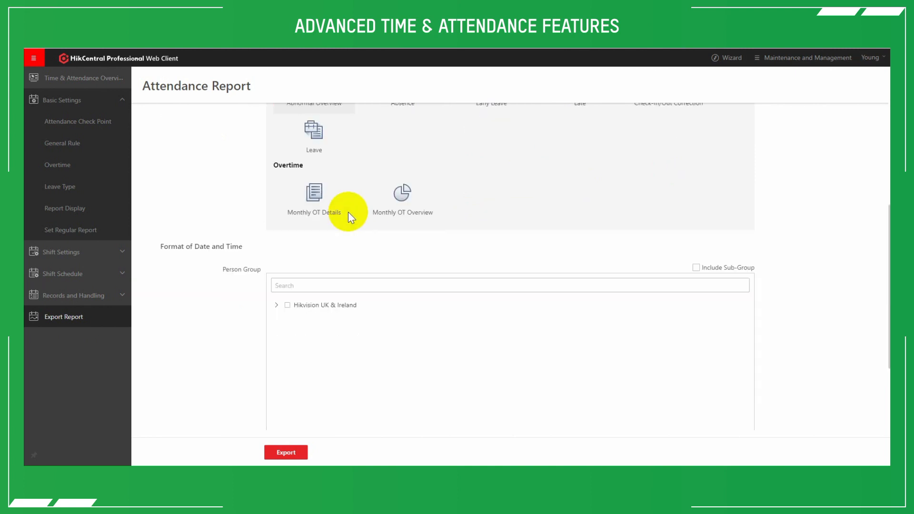
pyautogui.click(287, 307)
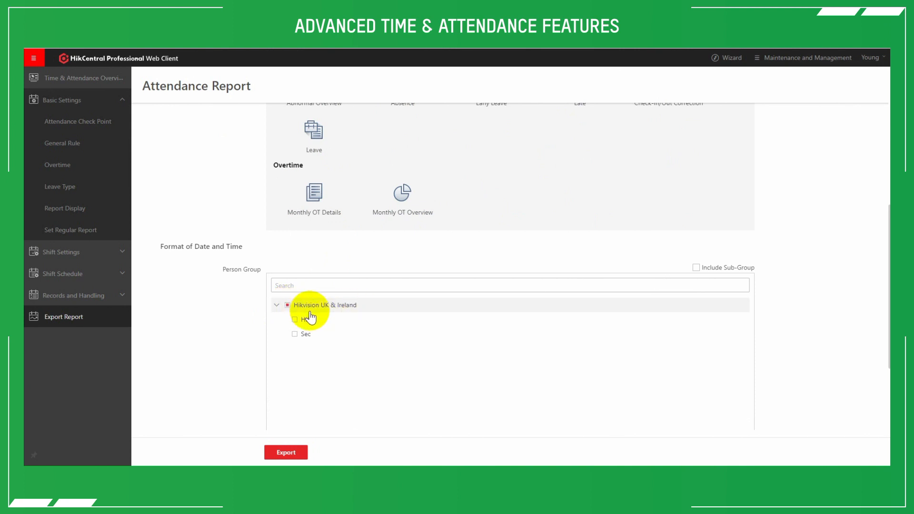
# - Set the time period to 2021/04/25 - 2021/05/25 and export the Department Report in PDF format
pyautogui.scroll(-3, 231, 271)
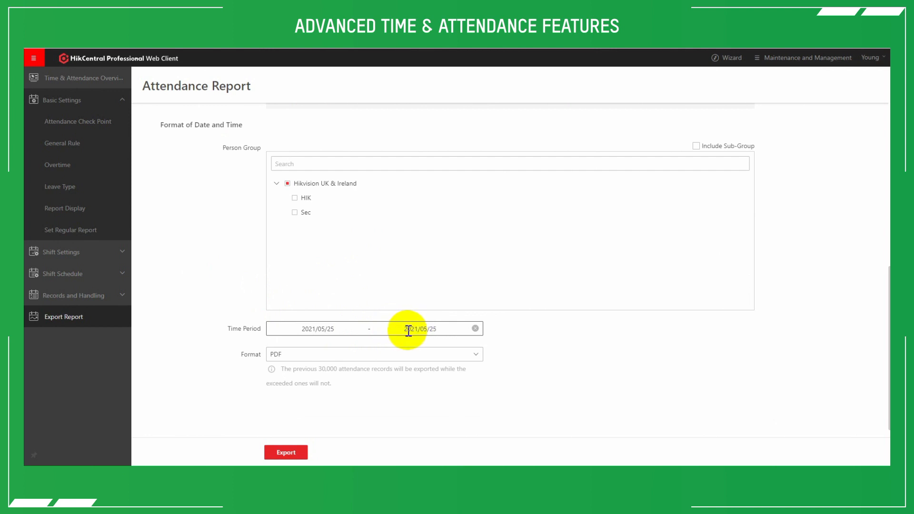
pyautogui.click(316, 328)
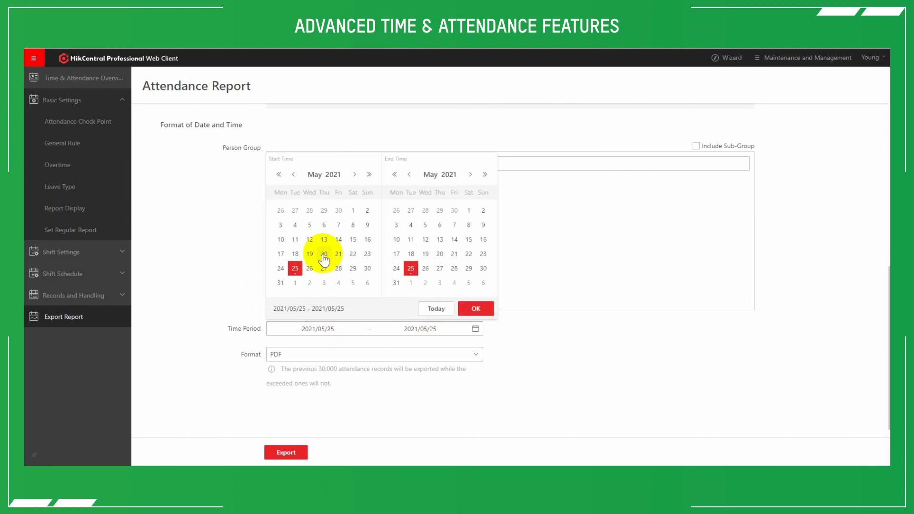
pyautogui.click(293, 174)
pyautogui.click(471, 308)
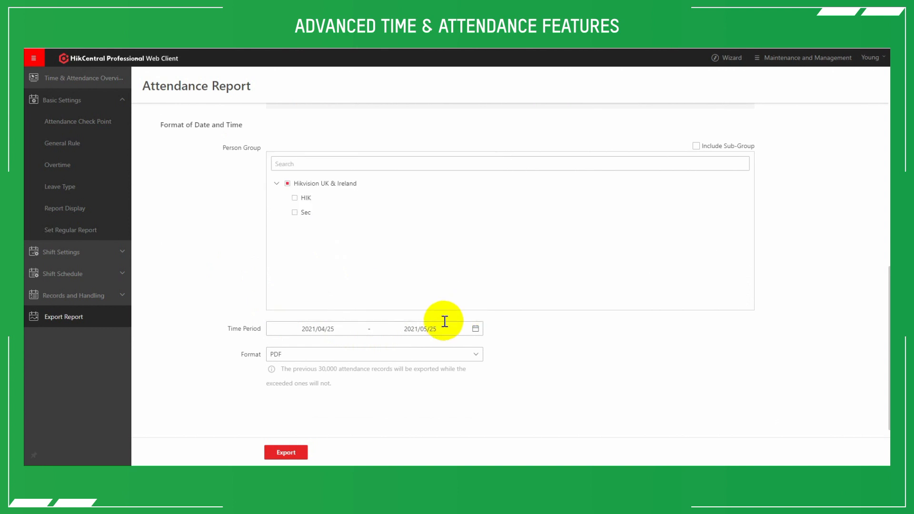
pyautogui.click(300, 356)
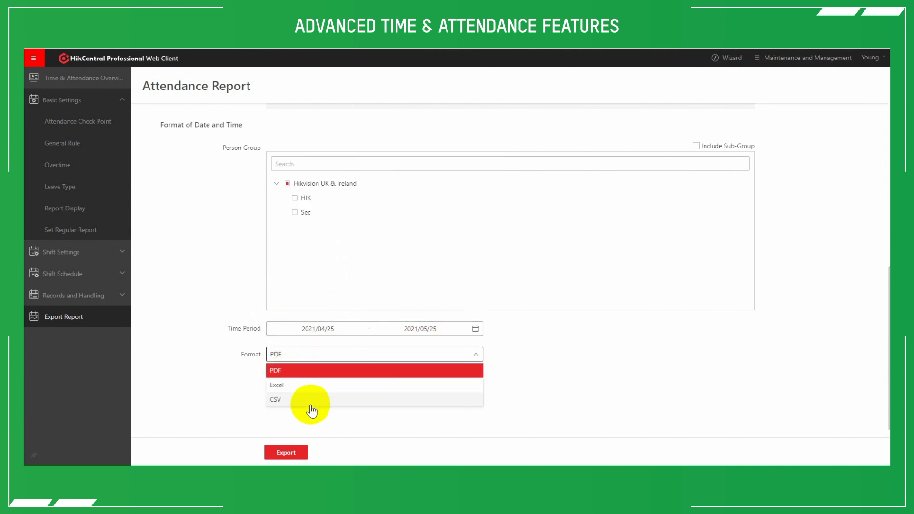
pyautogui.click(315, 373)
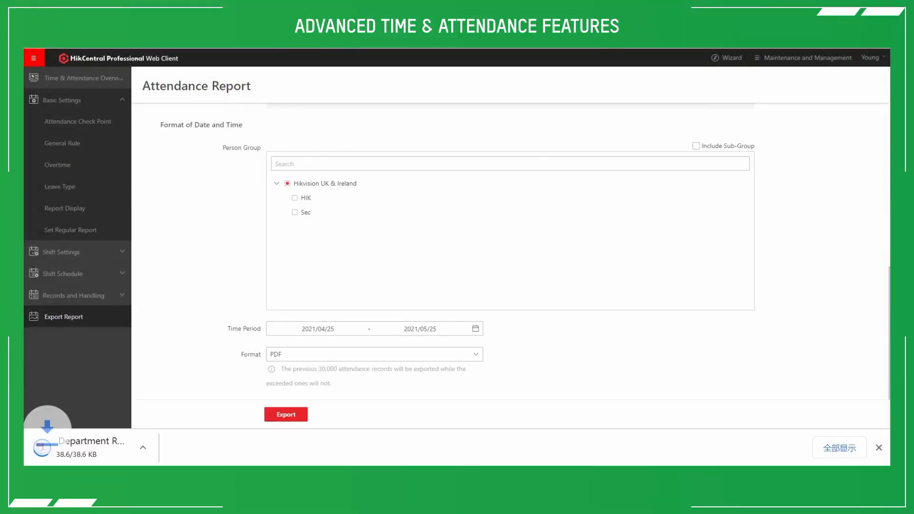
# - Open the exported Department Report PDF and look through its attendance records
pyautogui.click(106, 445)
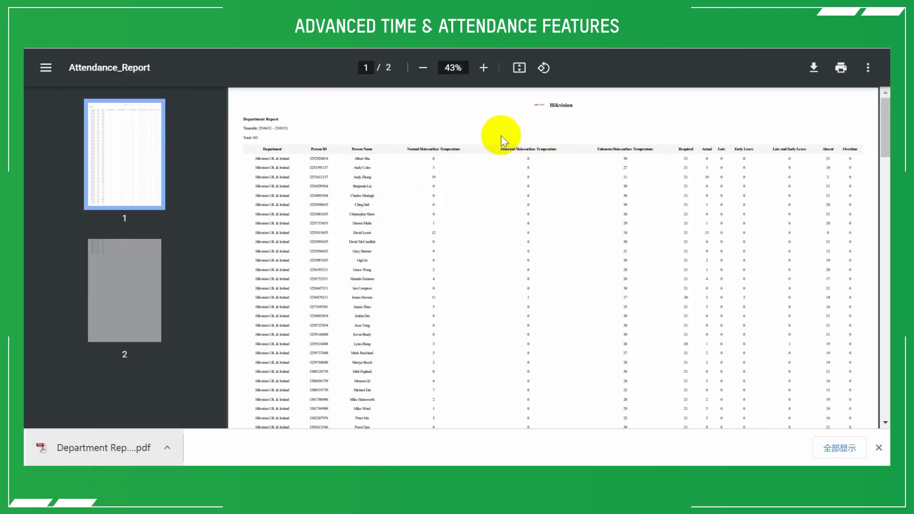
pyautogui.scroll(-3, 500, 210)
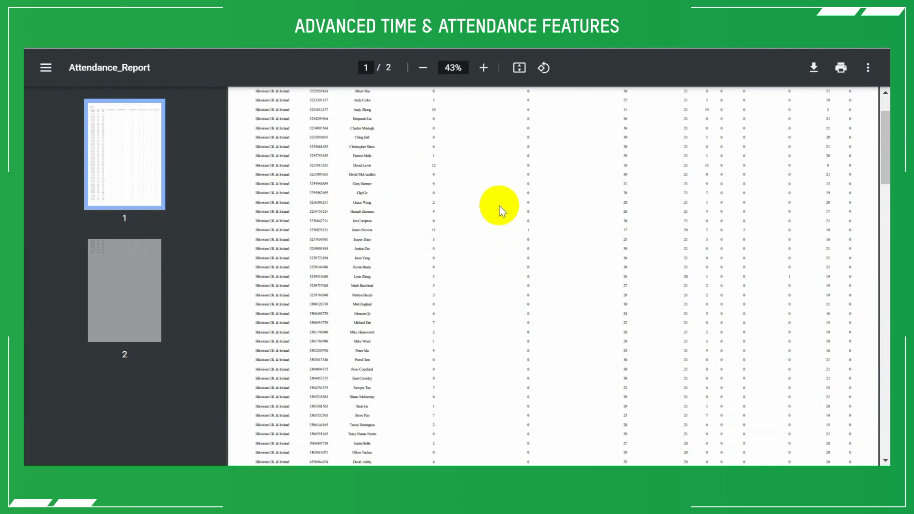
pyautogui.scroll(3, 502, 210)
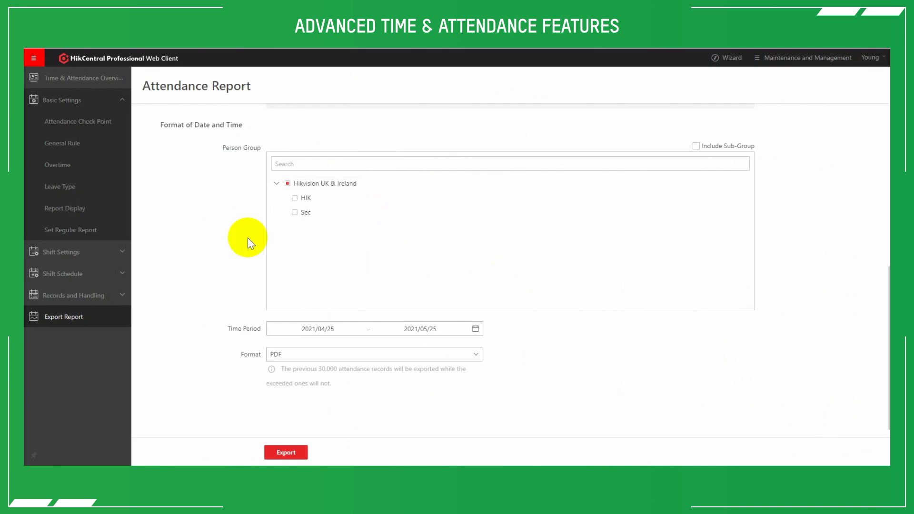
# - Open the Report Display settings and review the company information, date and time formats, and attendance status marks
pyautogui.scroll(6, 247, 226)
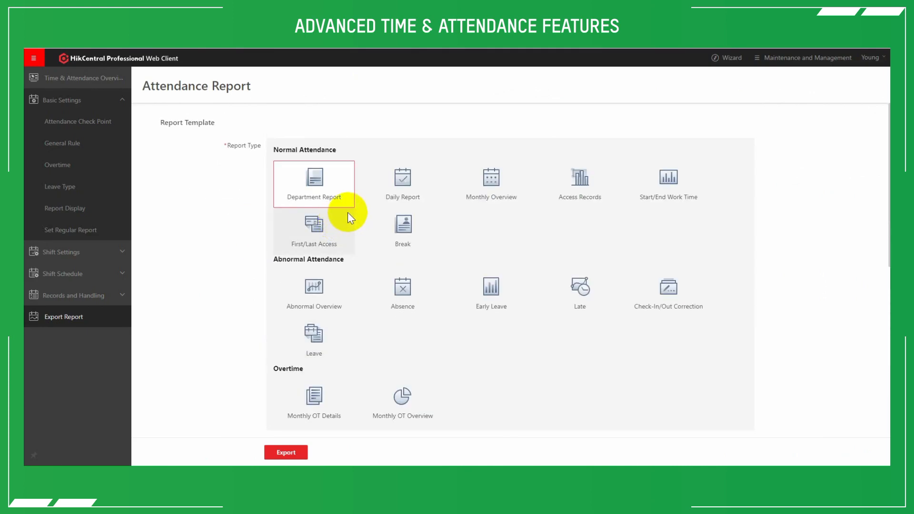
pyautogui.click(91, 208)
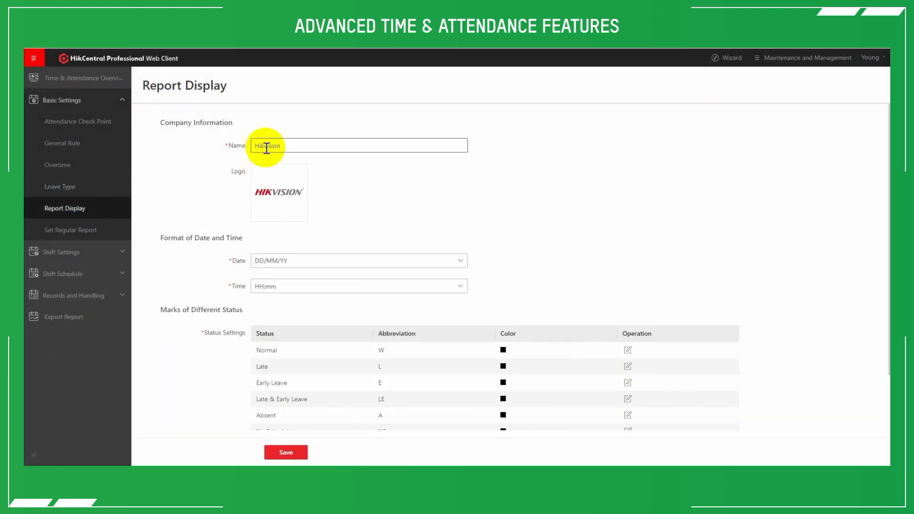
pyautogui.moveTo(268, 210)
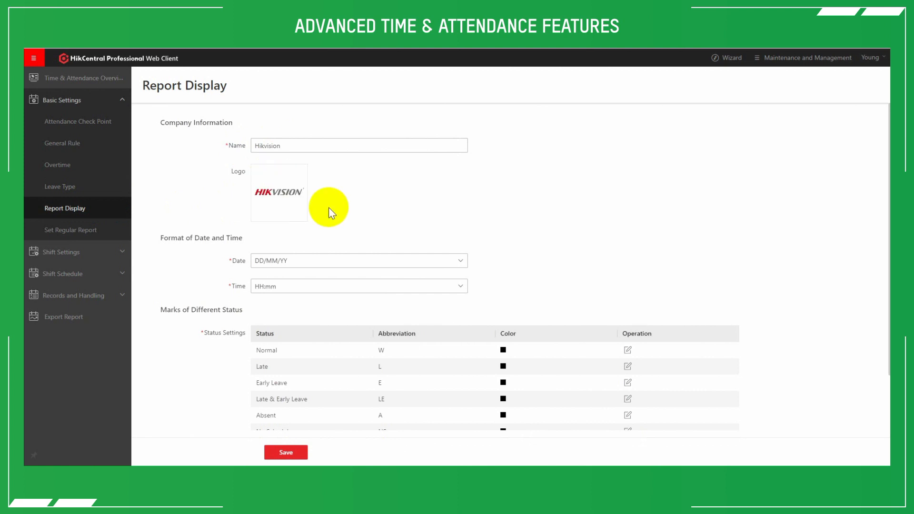
pyautogui.scroll(-2, 258, 275)
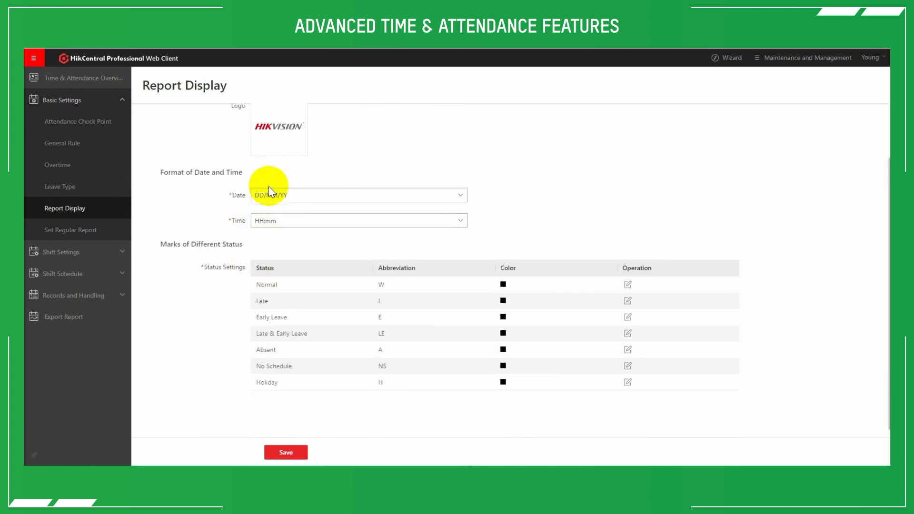